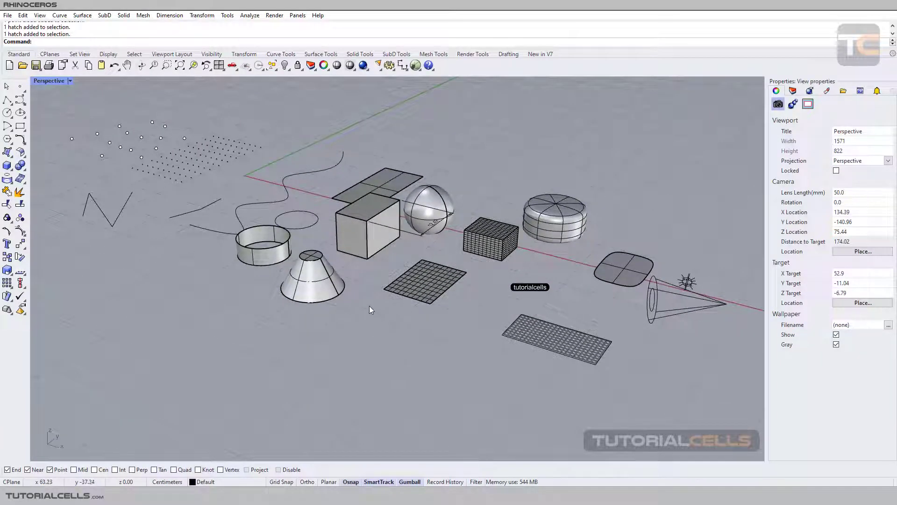
# Step: Tilt, pan and zoom the Perspective view in on the scattered points
pyautogui.click(59, 14)
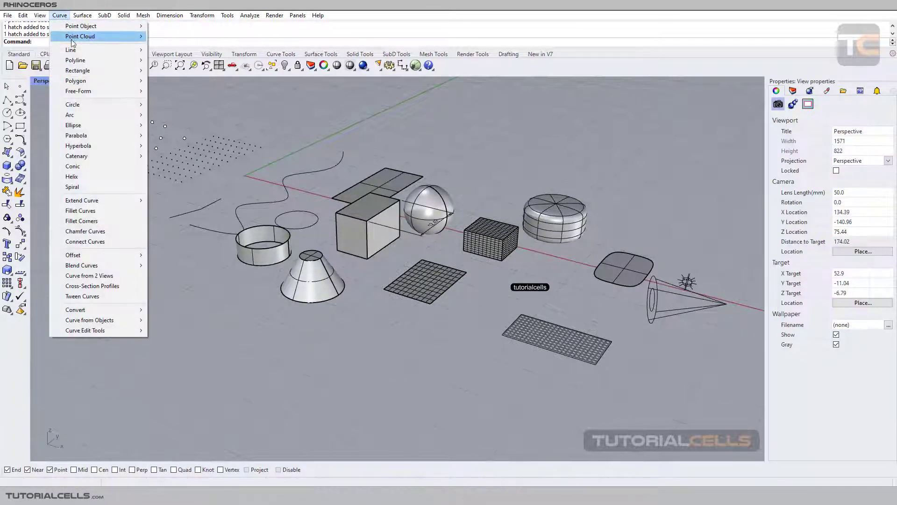
pyautogui.click(210, 125)
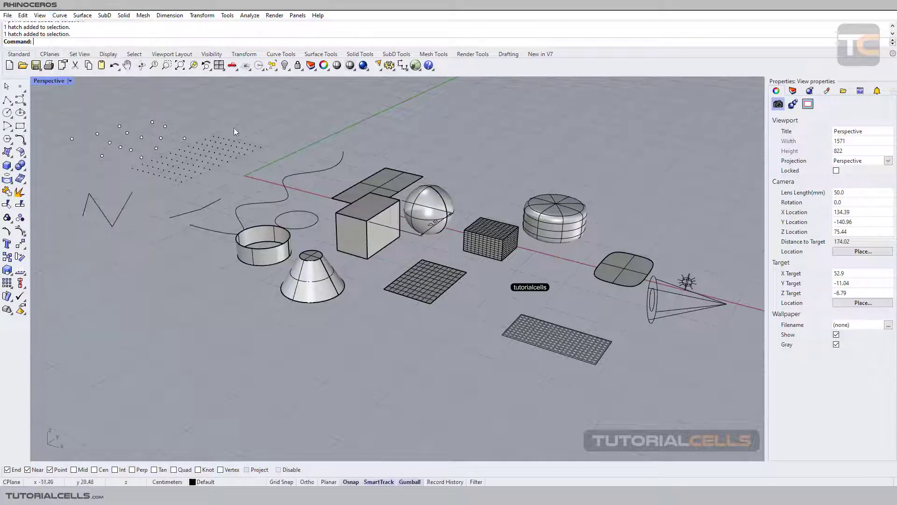
pyautogui.moveTo(276, 155); pyautogui.dragTo(276, 161, button='right')
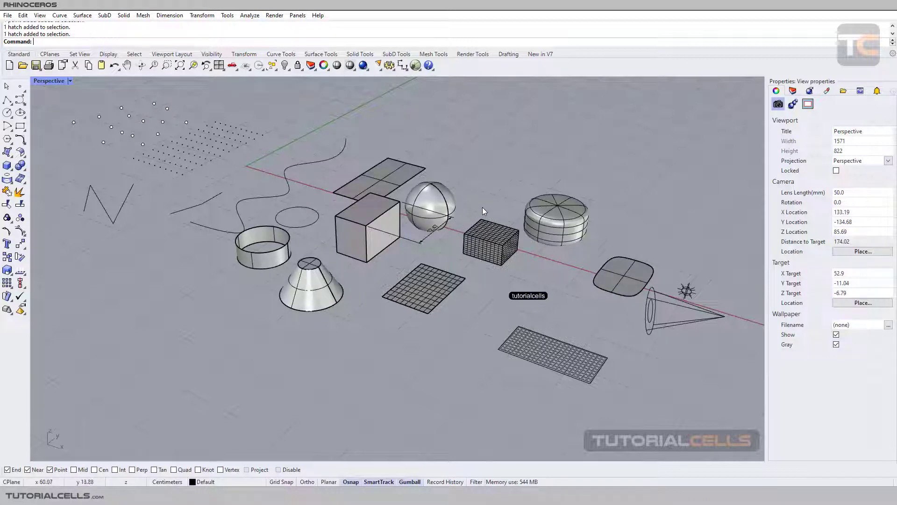
pyautogui.moveTo(482, 206); pyautogui.dragTo(482, 203, button='right')
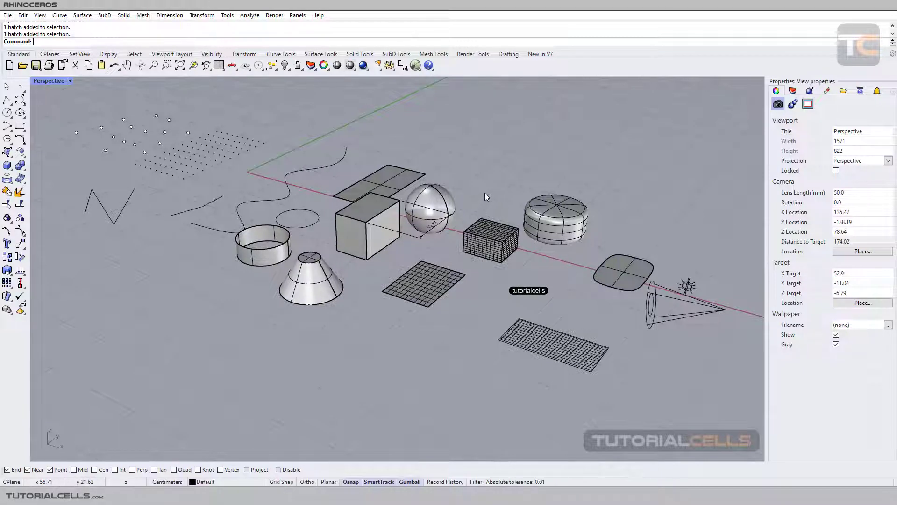
pyautogui.scroll(2, 484, 192)
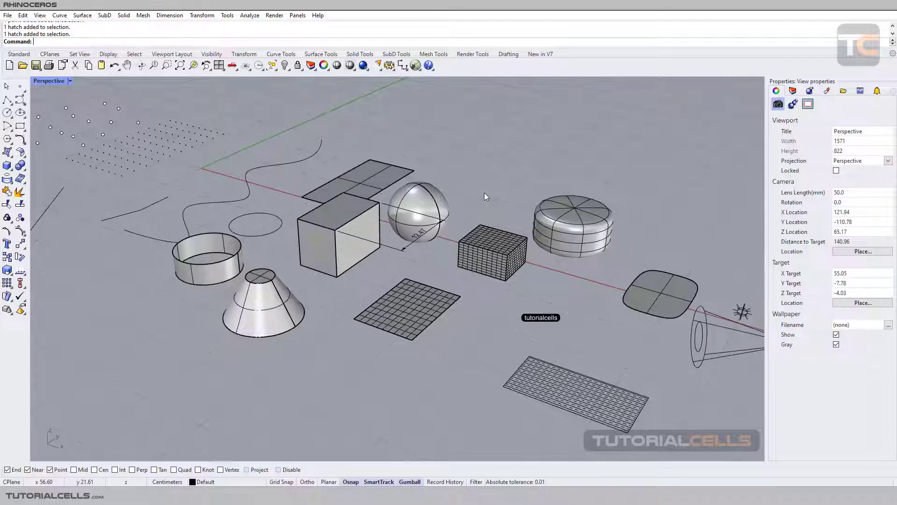
pyautogui.scroll(-3, 482, 194)
pyautogui.keyDown('shift'); pyautogui.moveTo(349, 183); pyautogui.dragTo(421, 220, button='right'); pyautogui.keyUp('shift')
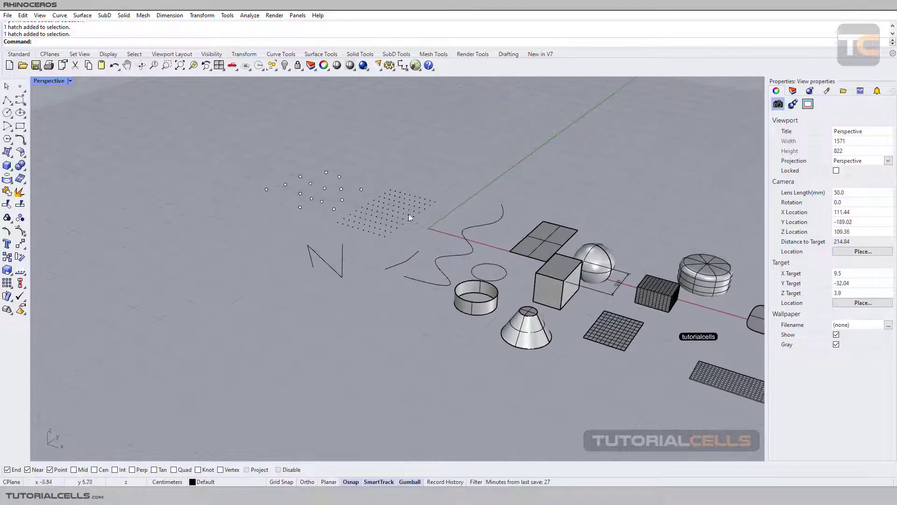
pyautogui.scroll(3, 303, 181)
pyautogui.scroll(-5, 302, 180)
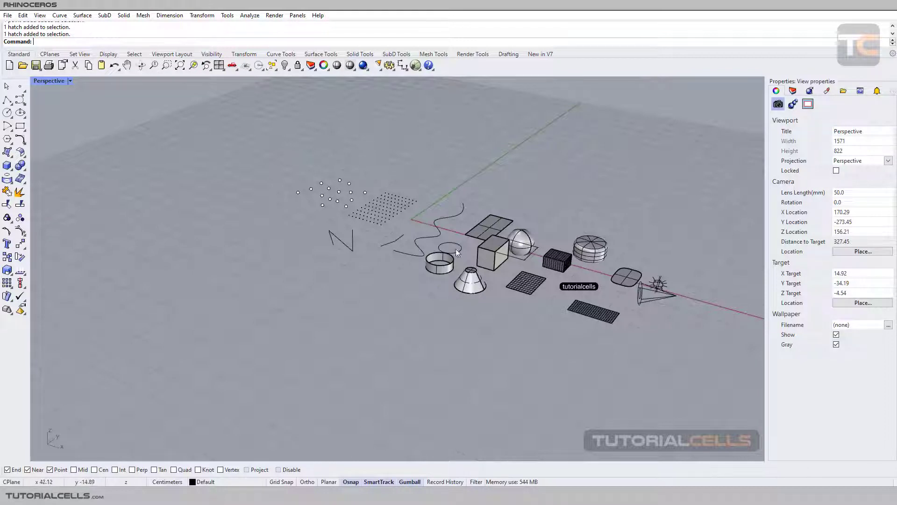
pyautogui.scroll(6, 351, 187)
pyautogui.scroll(9, 317, 184)
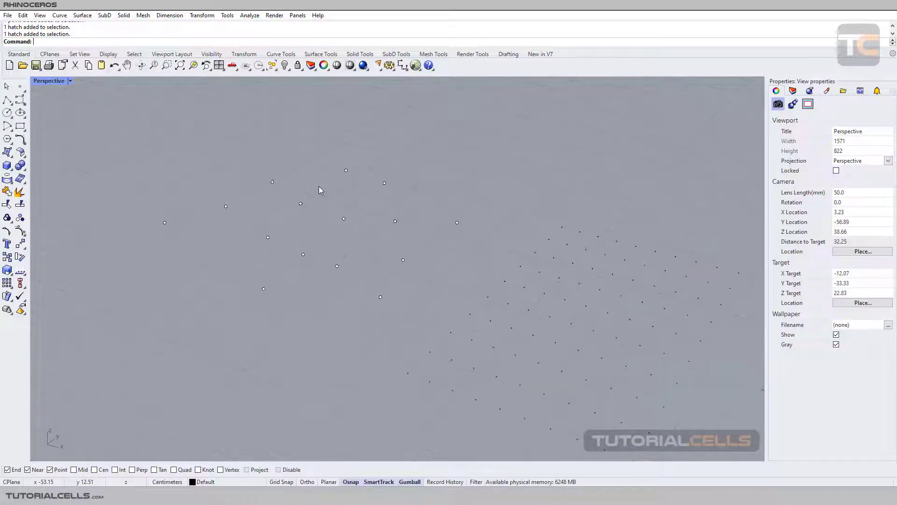
pyautogui.scroll(-3, 319, 186)
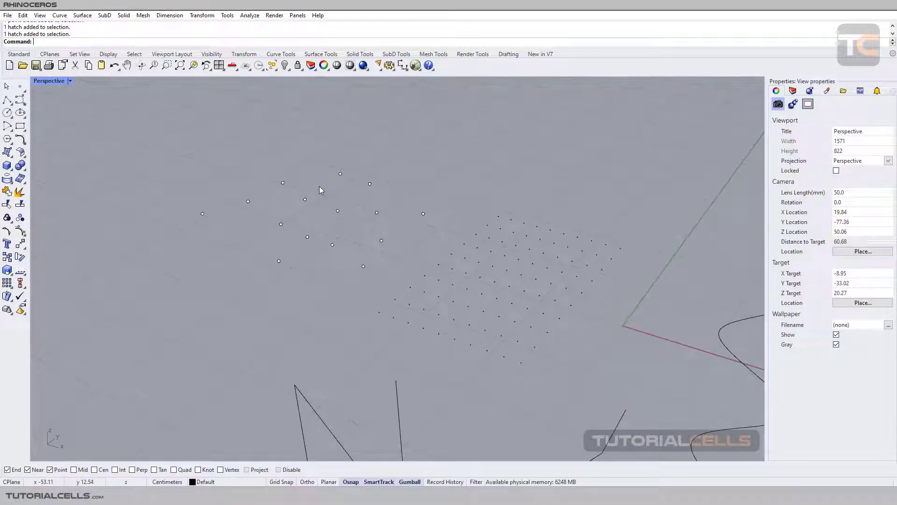
# Step: Select and then deselect two individual loose points in turn
pyautogui.click(340, 173)
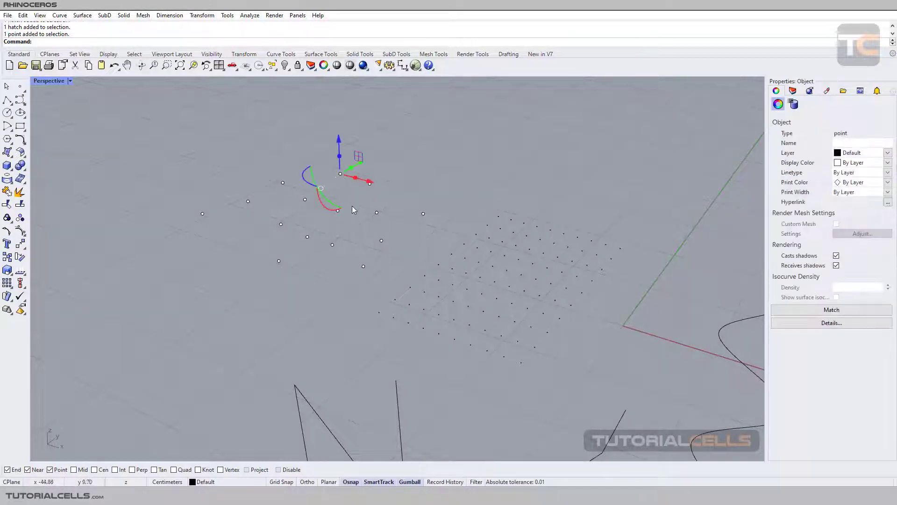
pyautogui.click(463, 247)
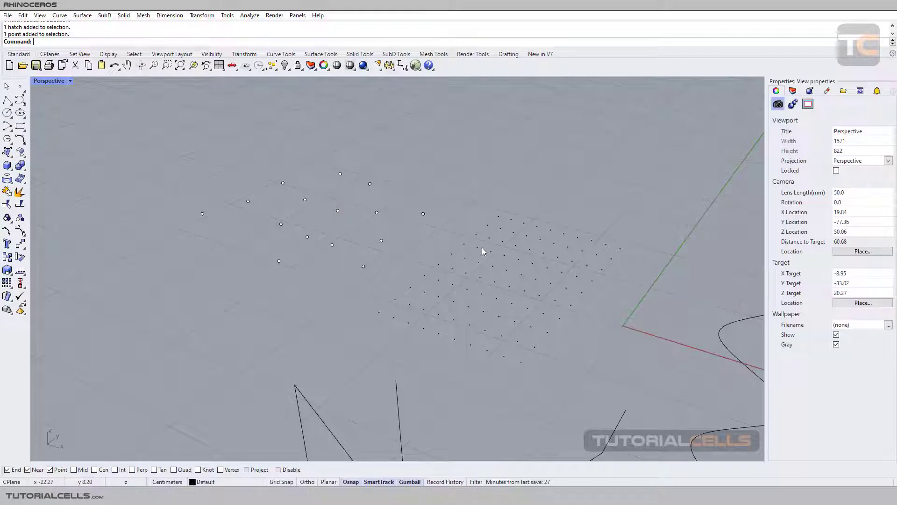
pyautogui.click(423, 214)
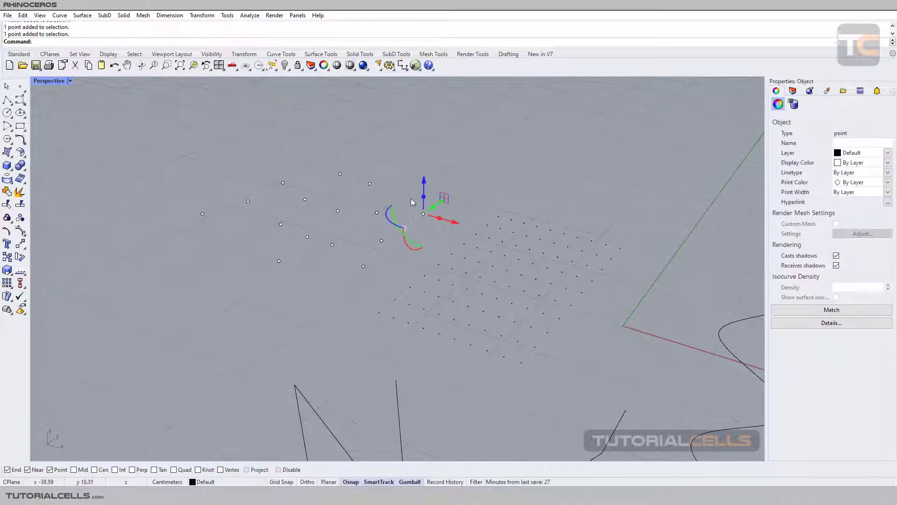
pyautogui.click(412, 202)
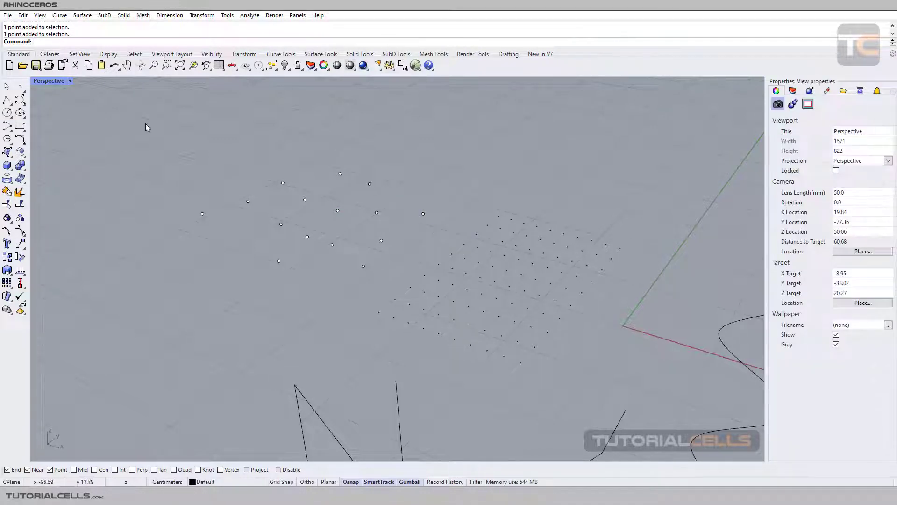
# Step: Select the dense dot grid as a single point cloud and drag it upward
pyautogui.click(24, 91)
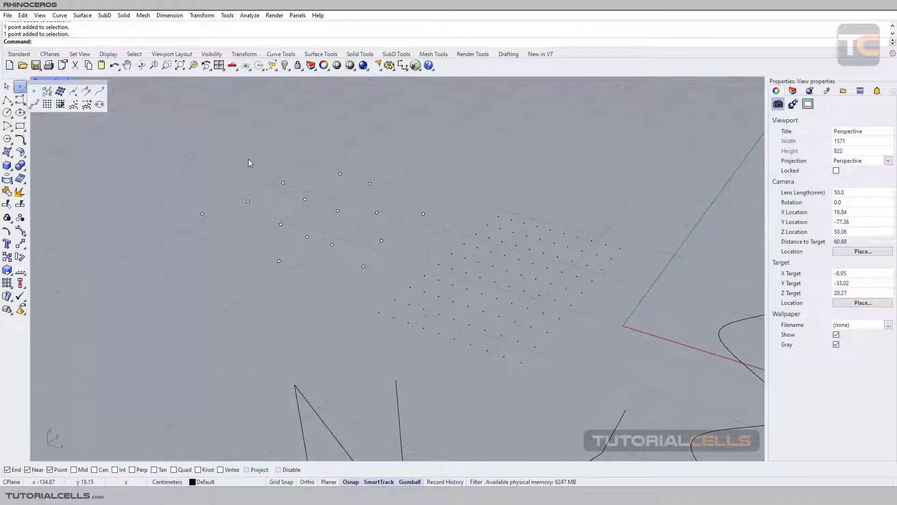
pyautogui.keyDown('shift'); pyautogui.moveTo(472, 265); pyautogui.dragTo(459, 244, button='right'); pyautogui.keyUp('shift')
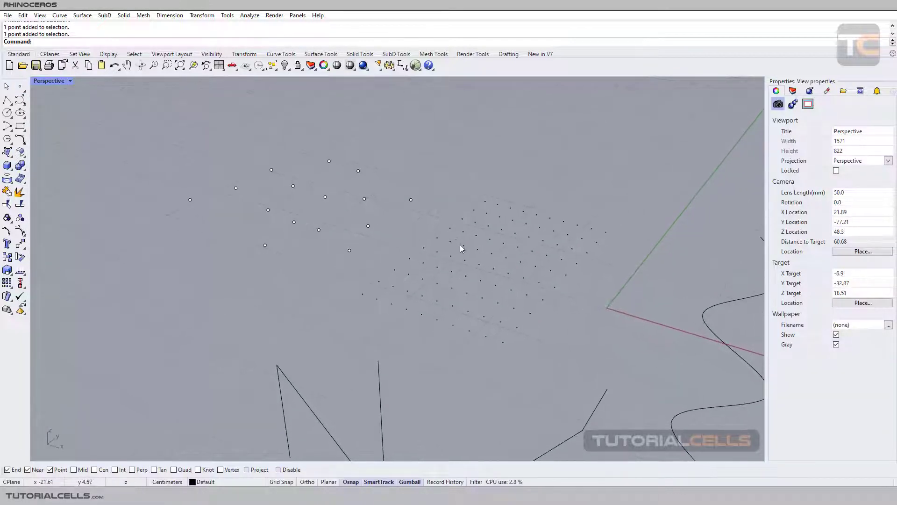
pyautogui.click(465, 247)
pyautogui.moveTo(468, 245); pyautogui.dragTo(495, 223)
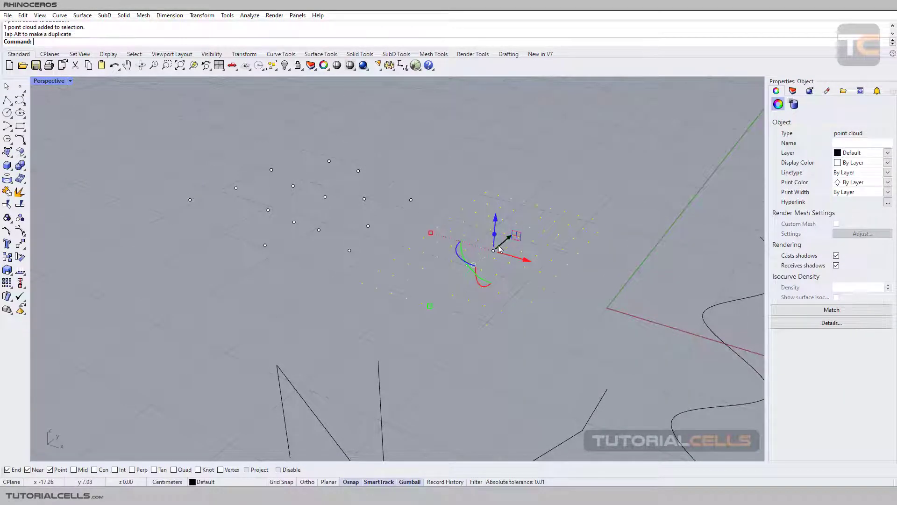
pyautogui.click(430, 183)
pyautogui.scroll(-3, 453, 226)
pyautogui.keyDown('shift'); pyautogui.moveTo(470, 267); pyautogui.dragTo(399, 218, button='right'); pyautogui.keyUp('shift')
pyautogui.click(488, 322)
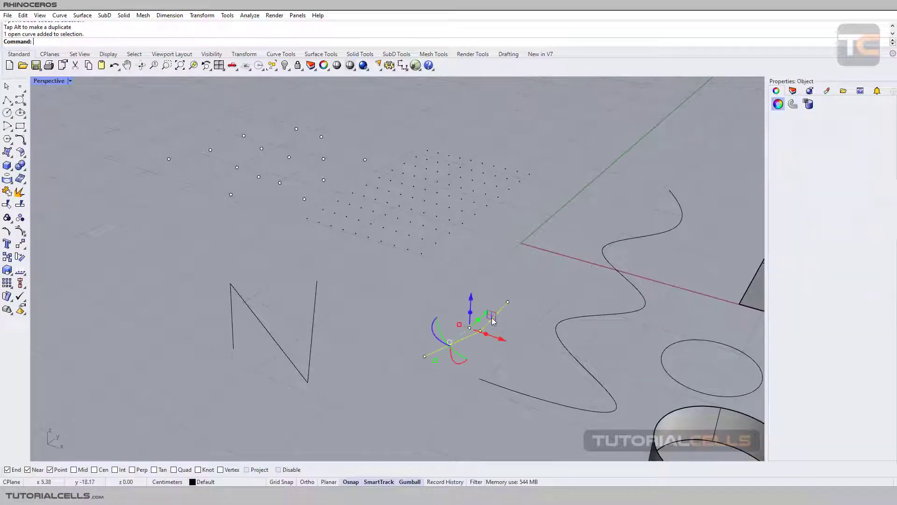
pyautogui.click(316, 288)
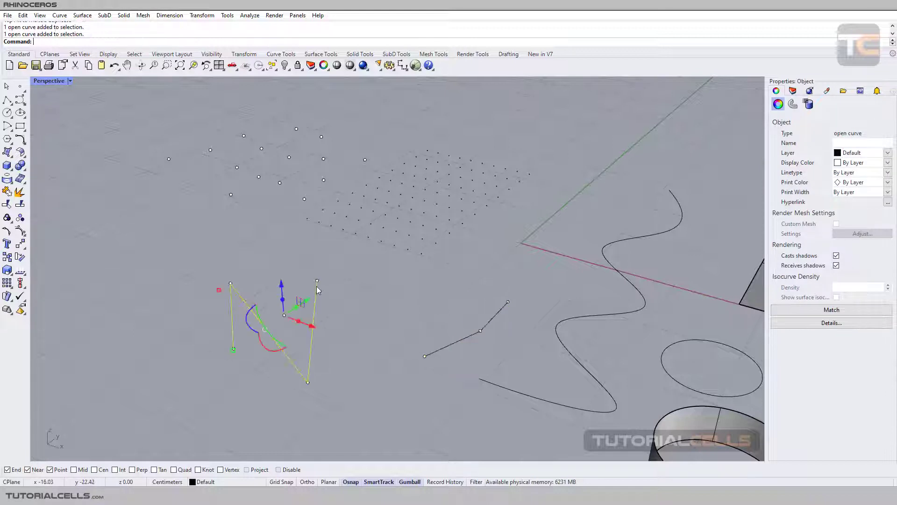
pyautogui.keyDown('shift'); pyautogui.moveTo(404, 299); pyautogui.dragTo(392, 274, button='right'); pyautogui.keyUp('shift')
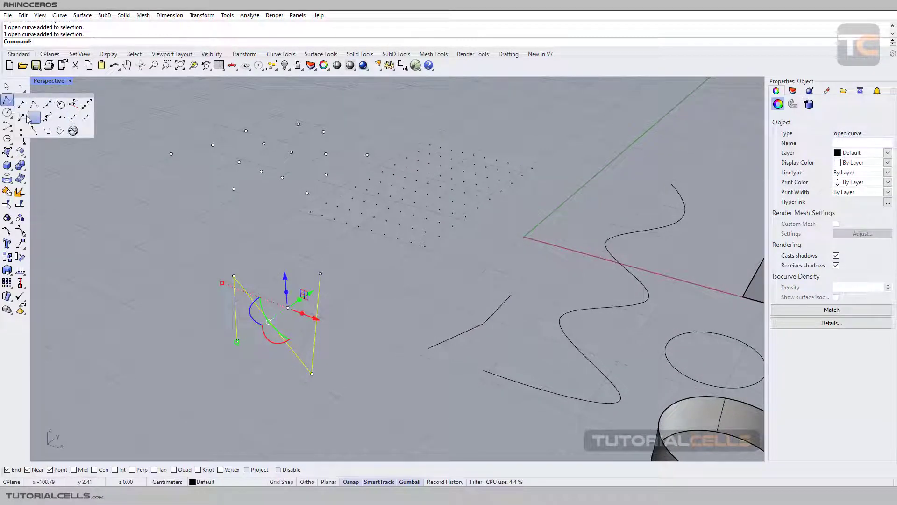
pyautogui.click(124, 127)
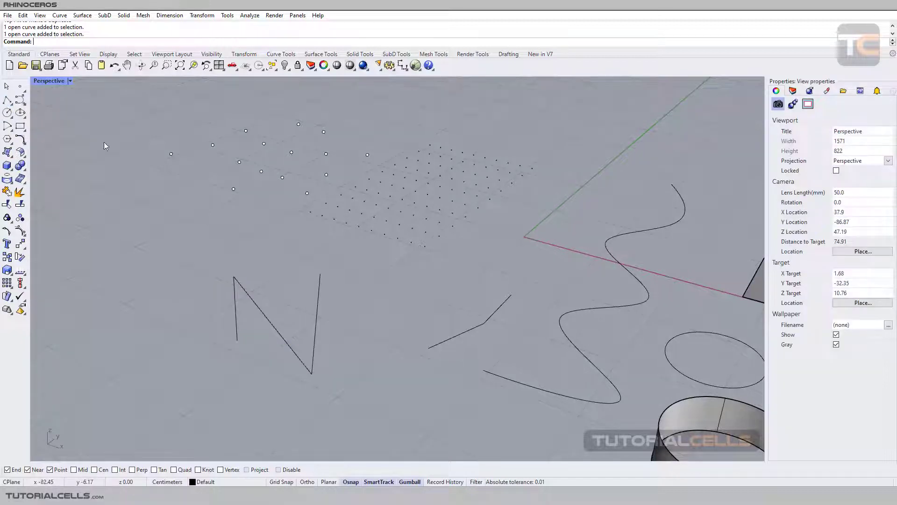
pyautogui.click(457, 337)
pyautogui.moveTo(475, 307); pyautogui.dragTo(471, 266)
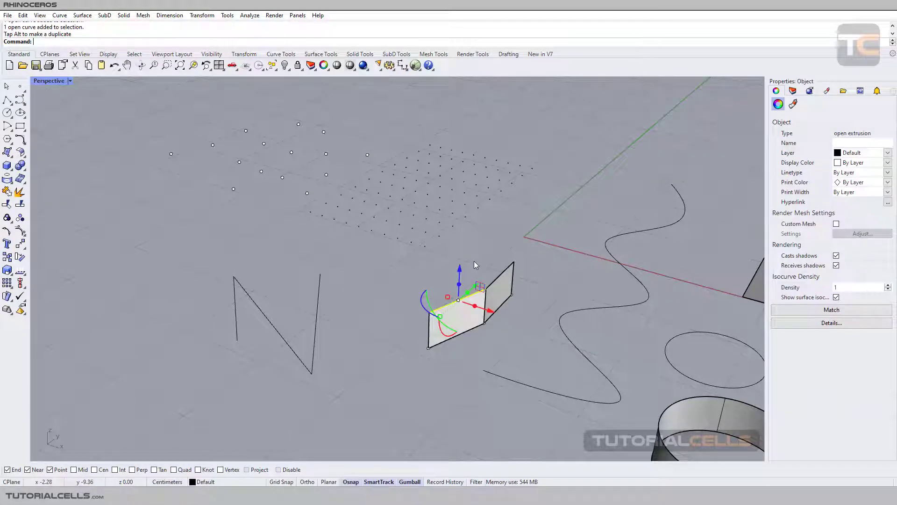
pyautogui.hotkey('ctrl', 'z')
pyautogui.click(318, 298)
pyautogui.moveTo(286, 292); pyautogui.dragTo(295, 241)
pyautogui.moveTo(302, 255); pyautogui.dragTo(455, 275, button='right')
pyautogui.hotkey('ctrl', 'z')
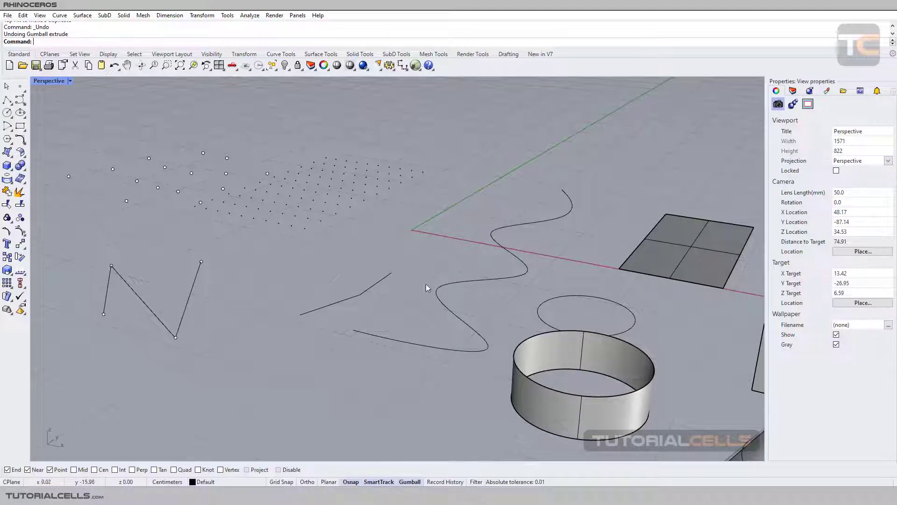
pyautogui.click(462, 282)
pyautogui.keyDown('shift'); pyautogui.moveTo(463, 253); pyautogui.dragTo(415, 272, button='right'); pyautogui.keyUp('shift')
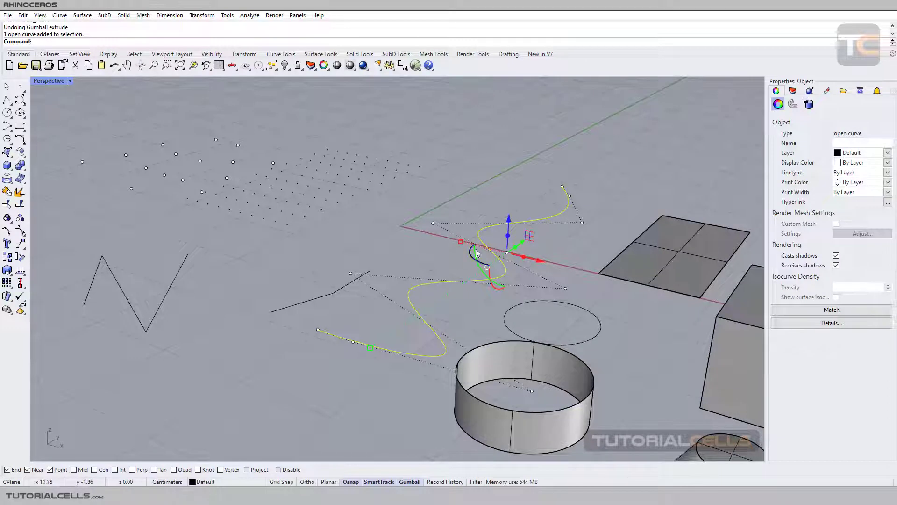
pyautogui.moveTo(509, 238); pyautogui.dragTo(509, 195)
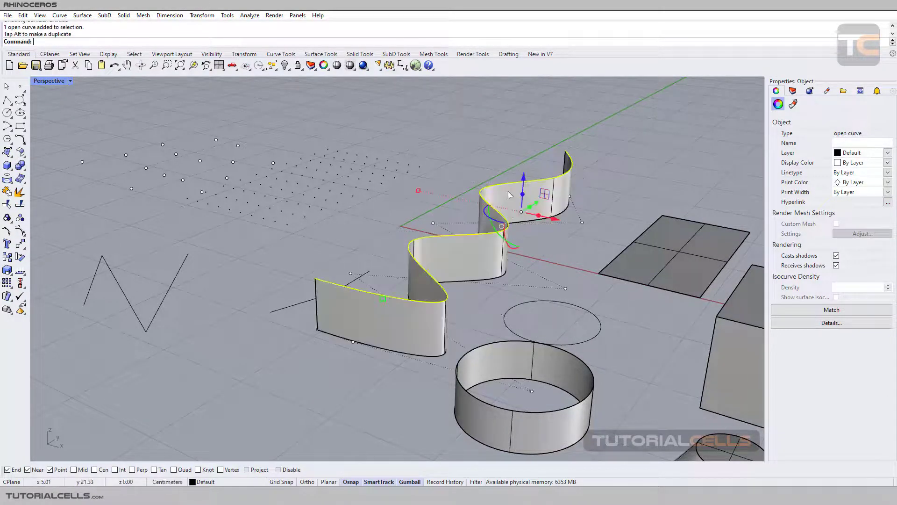
pyautogui.hotkey('ctrl', 'z')
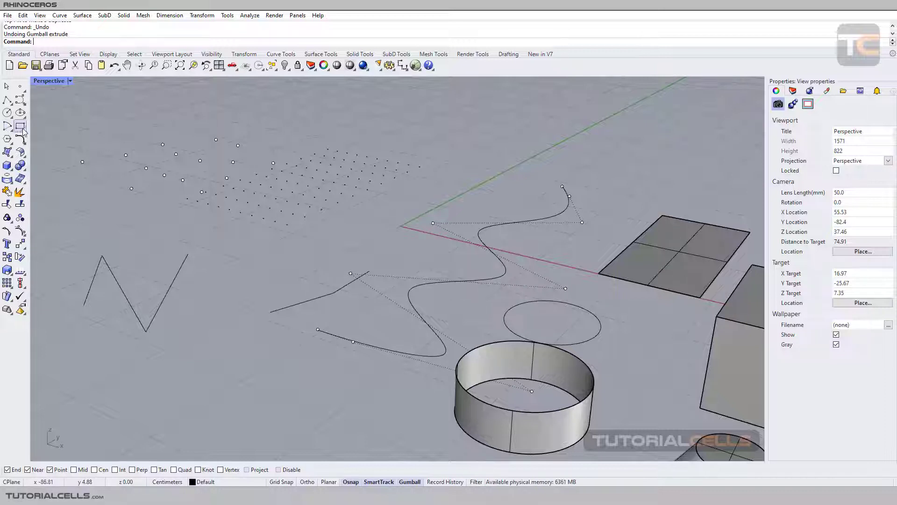
pyautogui.click(21, 100)
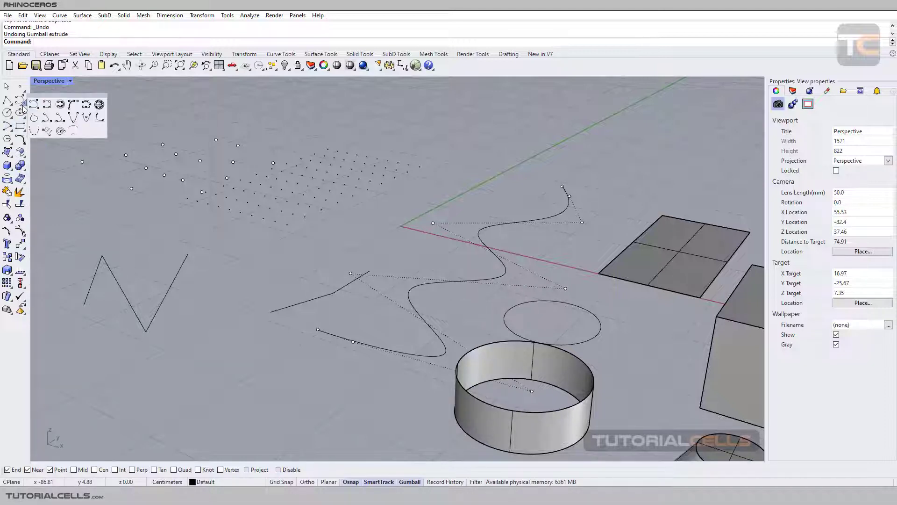
pyautogui.click(49, 155)
pyautogui.click(20, 112)
pyautogui.click(10, 114)
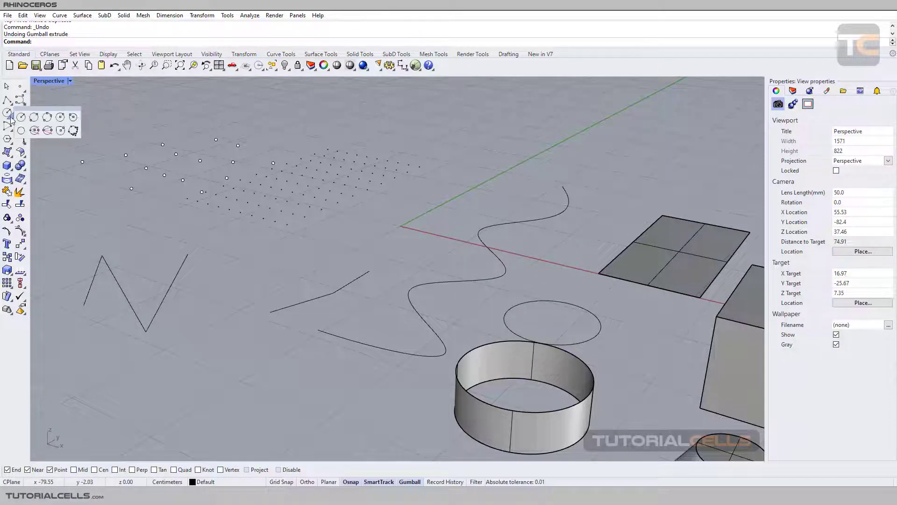
pyautogui.click(7, 139)
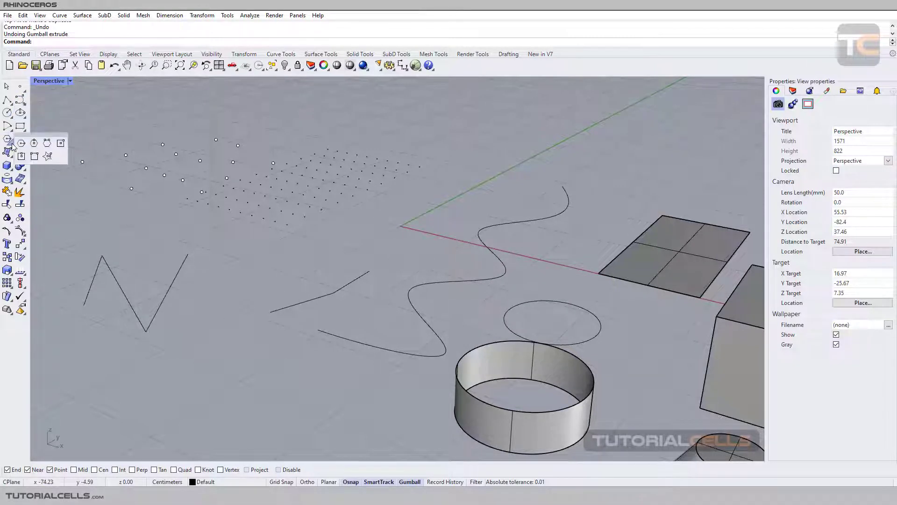
# Step: Zoom in, then select the cylinder band, sphere, surface, box and cone to read their types
pyautogui.scroll(-3, 135, 217)
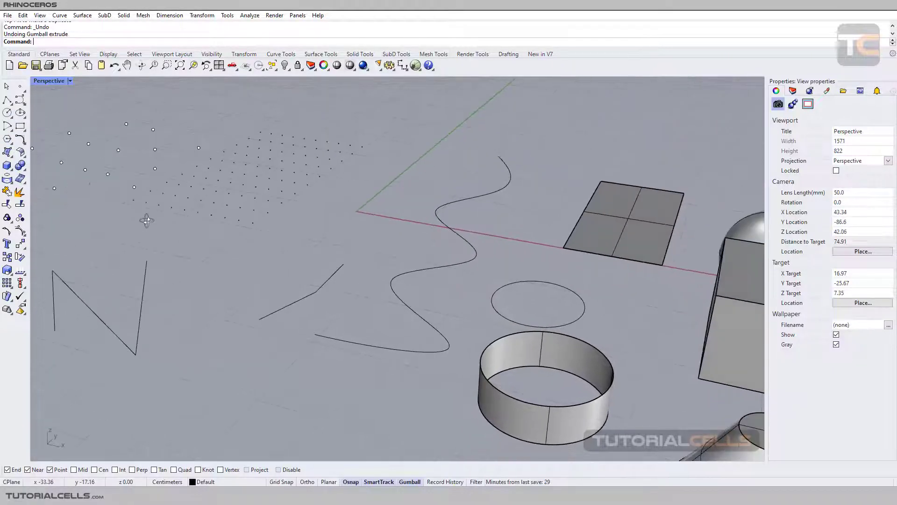
pyautogui.scroll(-3, 321, 233)
pyautogui.scroll(3, 347, 236)
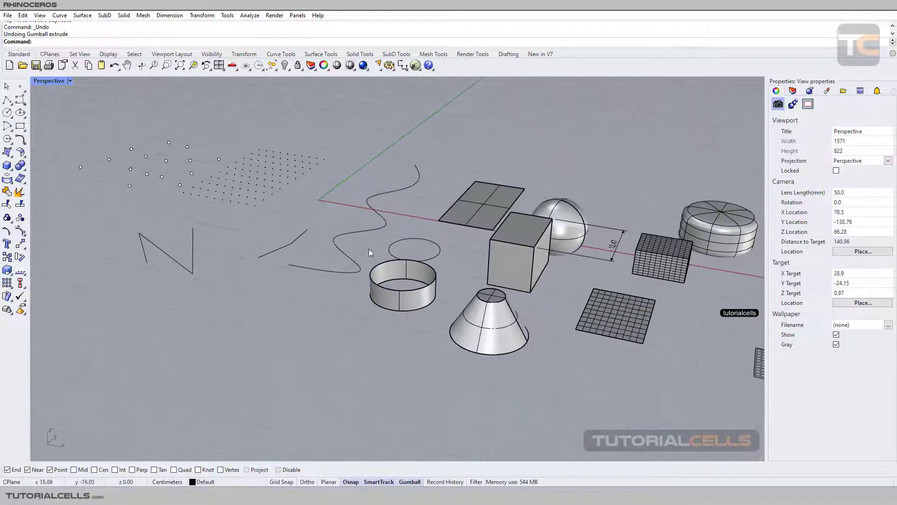
pyautogui.scroll(2, 417, 272)
pyautogui.moveTo(427, 264); pyautogui.dragTo(405, 255, button='right')
pyautogui.keyDown('shift'); pyautogui.moveTo(438, 227); pyautogui.dragTo(422, 224, button='right'); pyautogui.keyUp('shift')
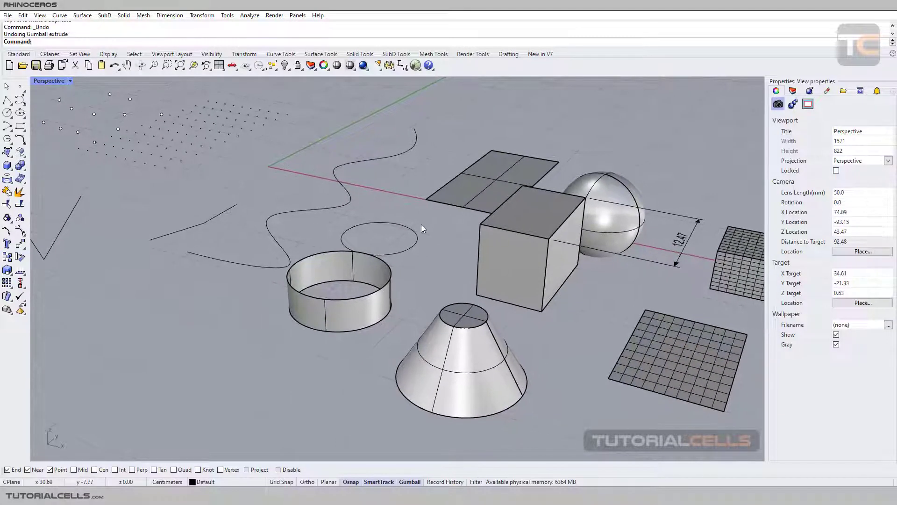
pyautogui.click(377, 300)
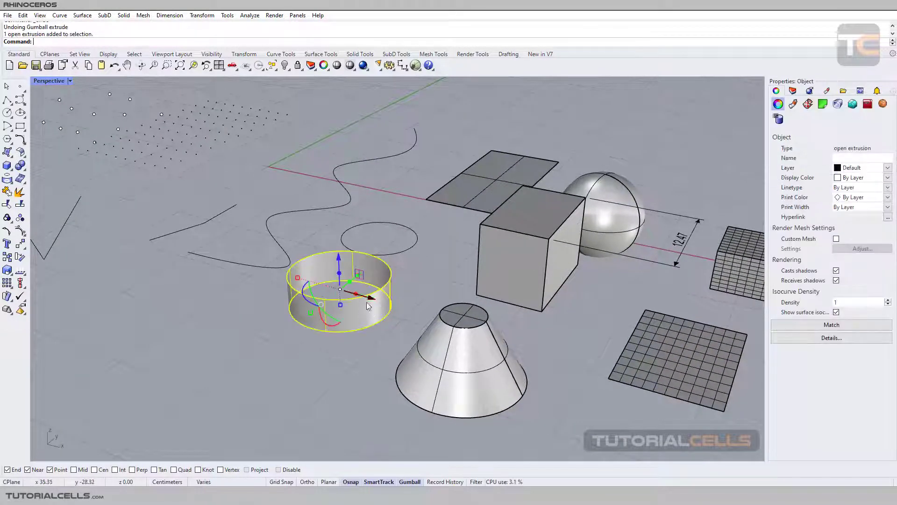
pyautogui.click(614, 197)
pyautogui.click(520, 170)
pyautogui.click(504, 214)
pyautogui.click(458, 344)
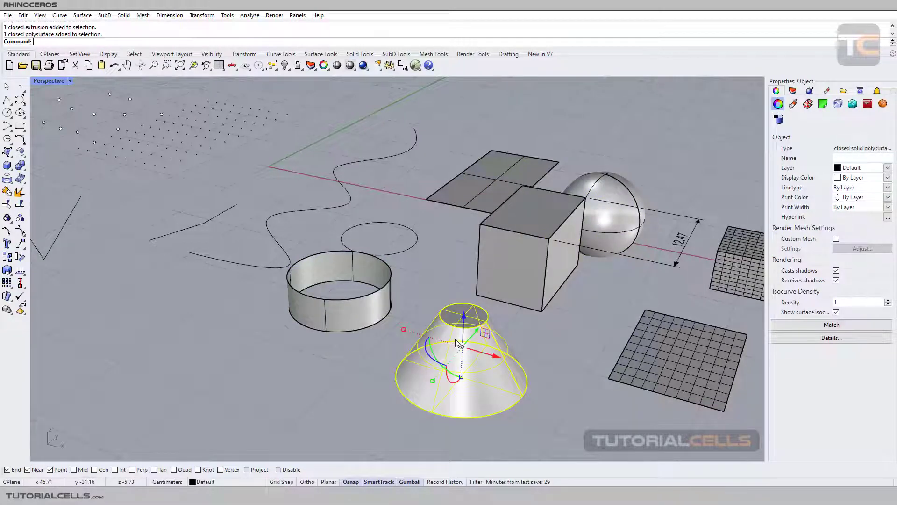
# Step: Recheck the cylinder band, planar surface, box, sphere and cone, then clear the selection
pyautogui.click(385, 293)
pyautogui.click(481, 195)
pyautogui.click(519, 217)
pyautogui.click(596, 196)
pyautogui.click(511, 264)
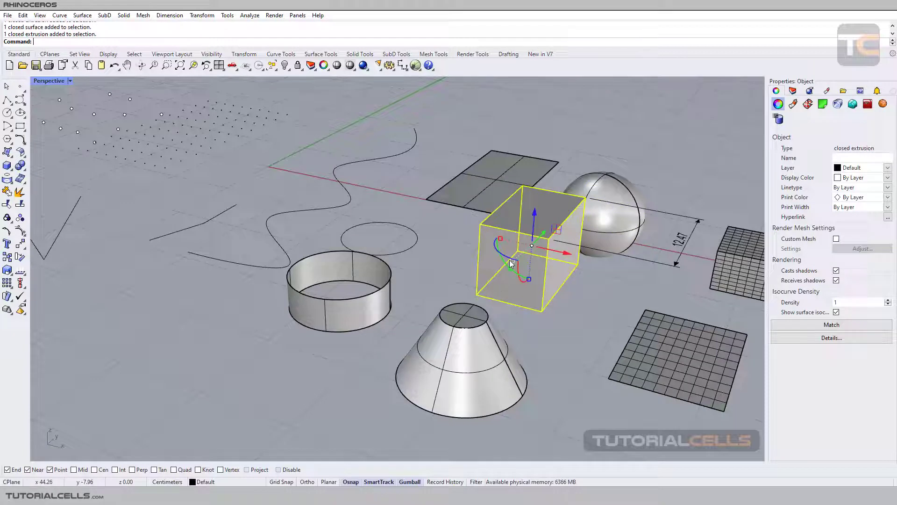
pyautogui.click(482, 327)
pyautogui.click(438, 244)
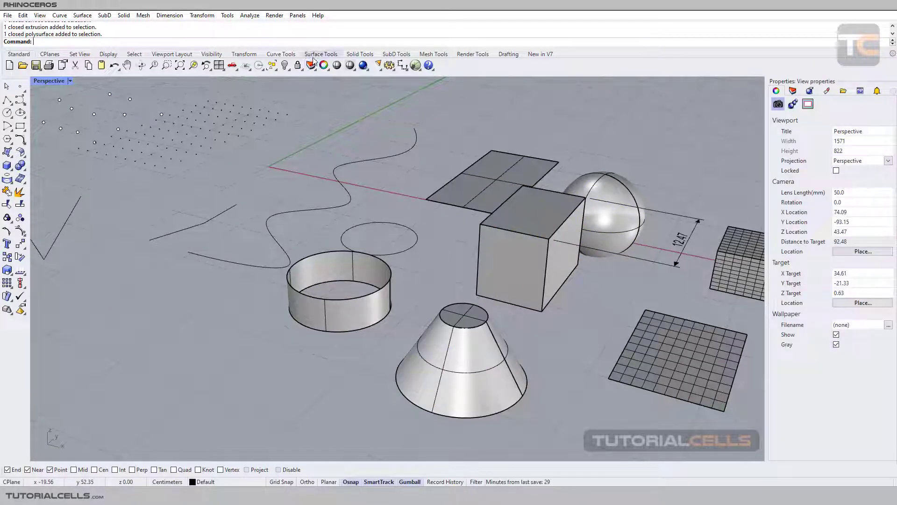
pyautogui.click(9, 155)
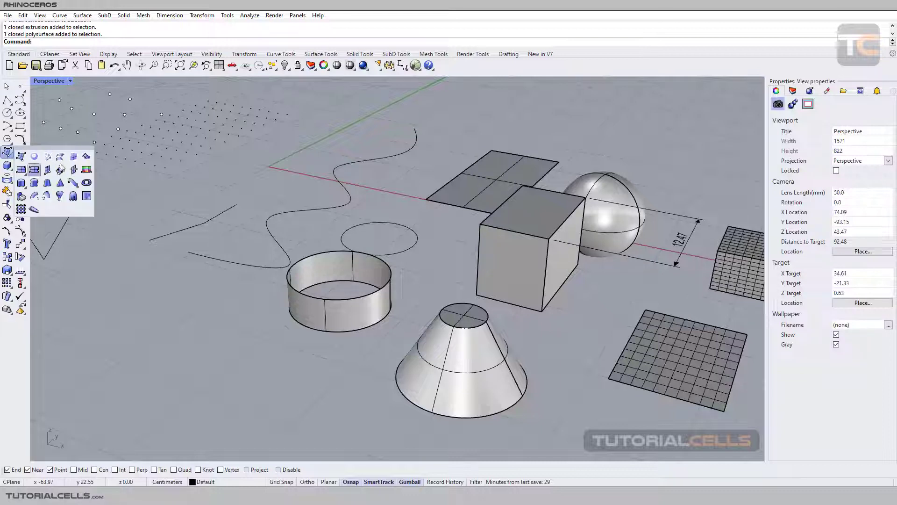
# Step: Start a box and cancel it after the first base corner
pyautogui.click(11, 168)
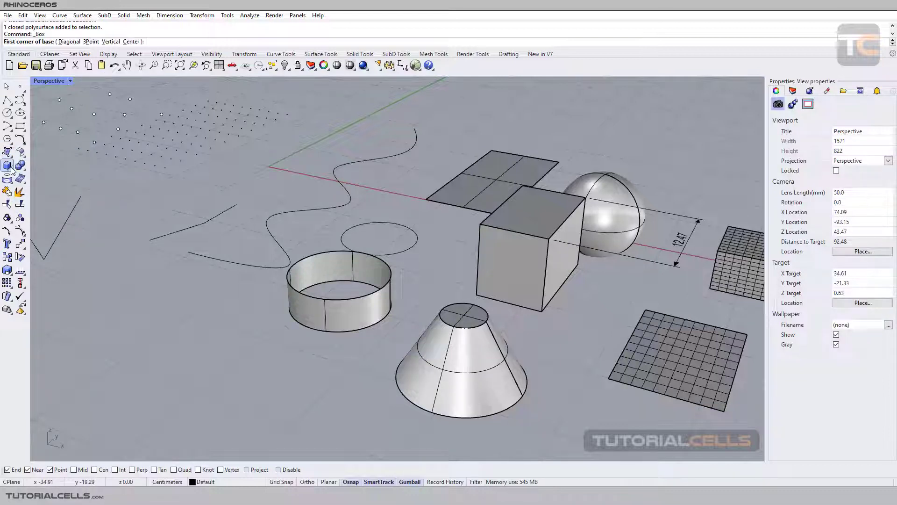
pyautogui.click(130, 186)
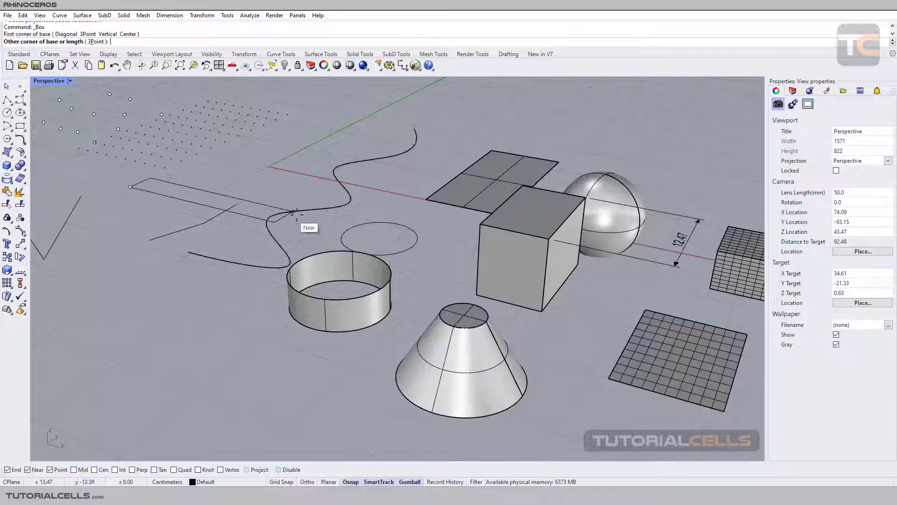
pyautogui.press('Escape')
pyautogui.moveTo(397, 212)
pyautogui.keyDown('shift'); pyautogui.mouseDown(button='right')
pyautogui.moveTo(368, 198)
pyautogui.moveTo(406, 226)
pyautogui.mouseUp(button='right'); pyautogui.keyUp('shift')
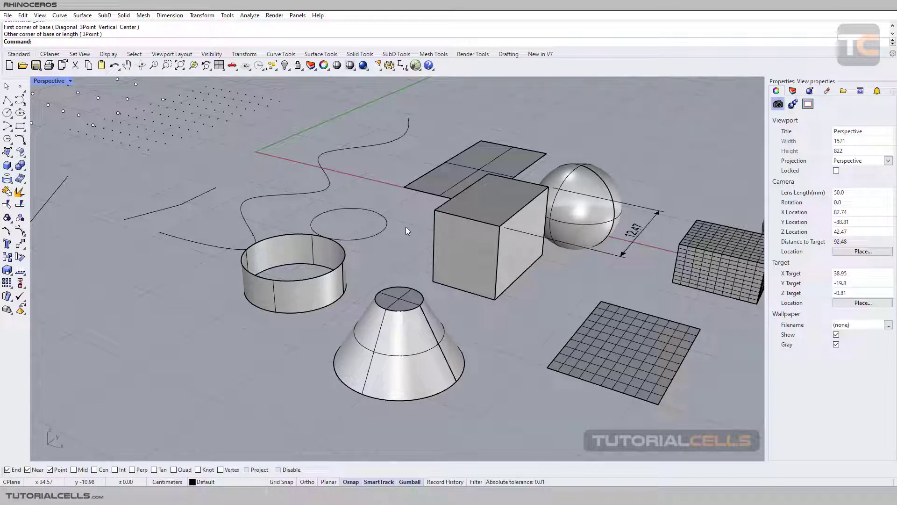
# Step: Select all polysurfaces from the Select toolbar, then clear and try the box and cone
pyautogui.click(138, 55)
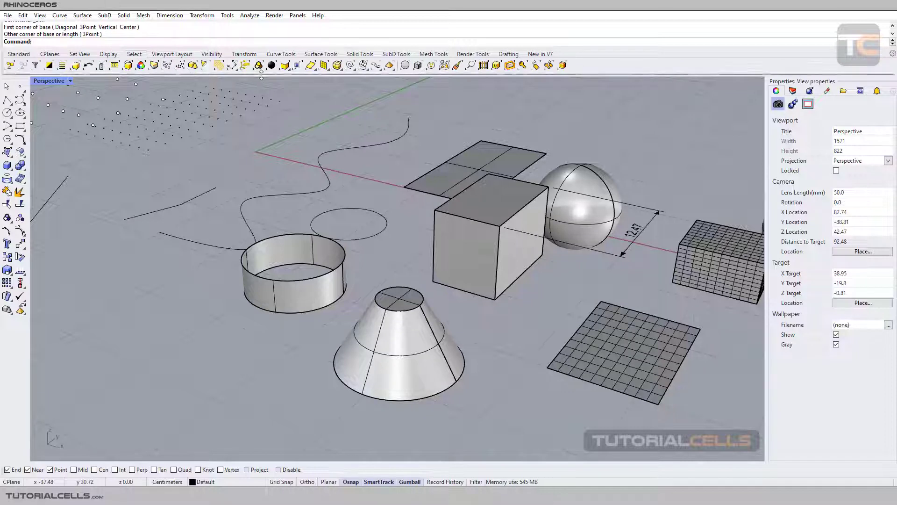
pyautogui.click(286, 66)
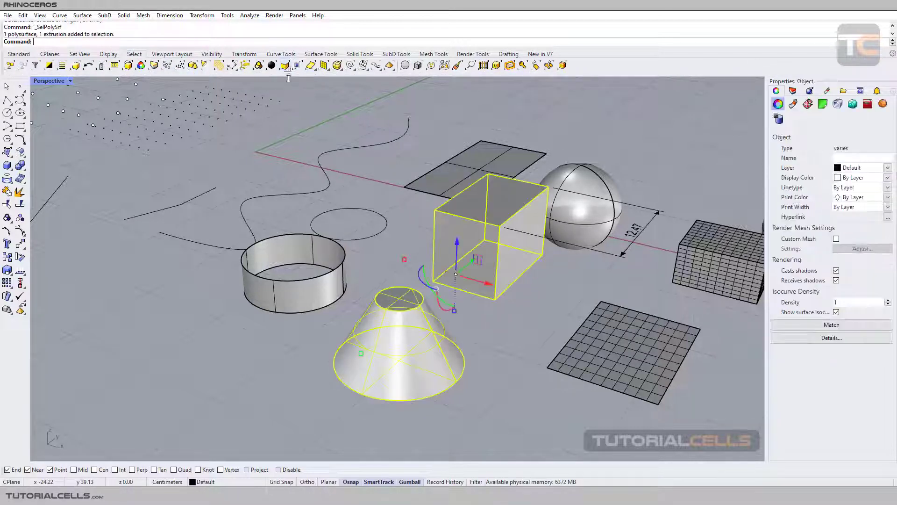
pyautogui.press('Escape')
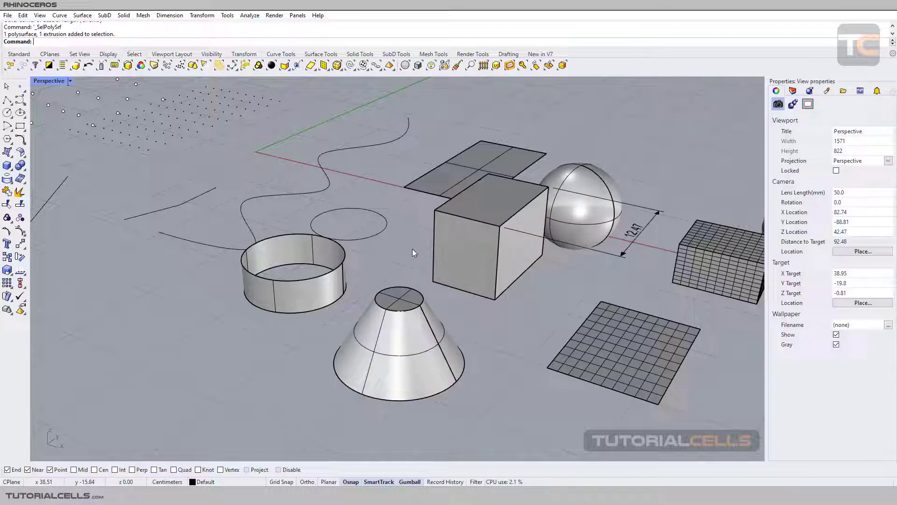
pyautogui.click(490, 241)
pyautogui.click(427, 312)
pyautogui.press('Escape')
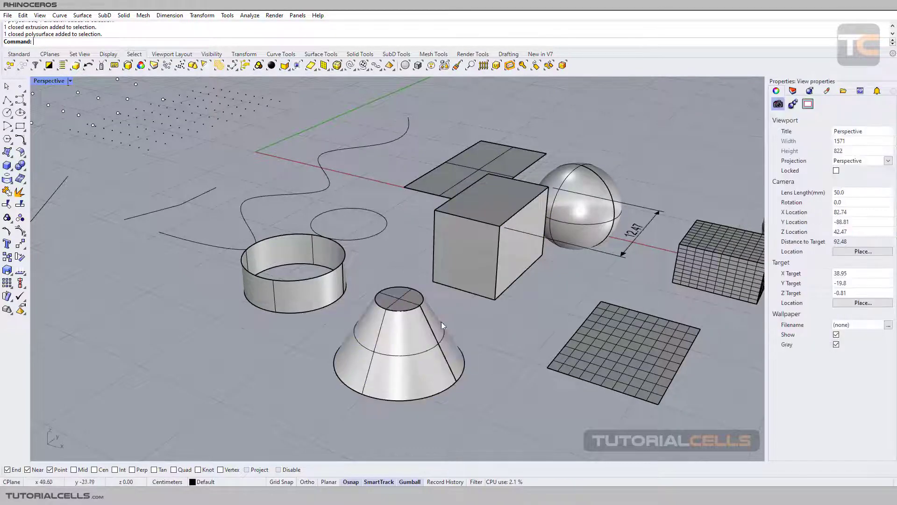
# Step: Select the box, sphere and cylinder band one by one to compare types, then deselect
pyautogui.moveTo(459, 313); pyautogui.dragTo(448, 259, button='right')
pyautogui.click(444, 232)
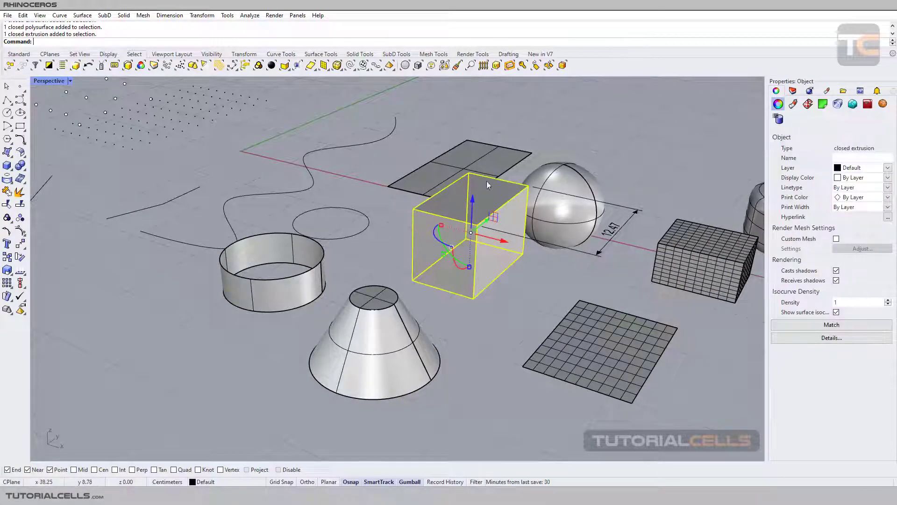
pyautogui.click(554, 213)
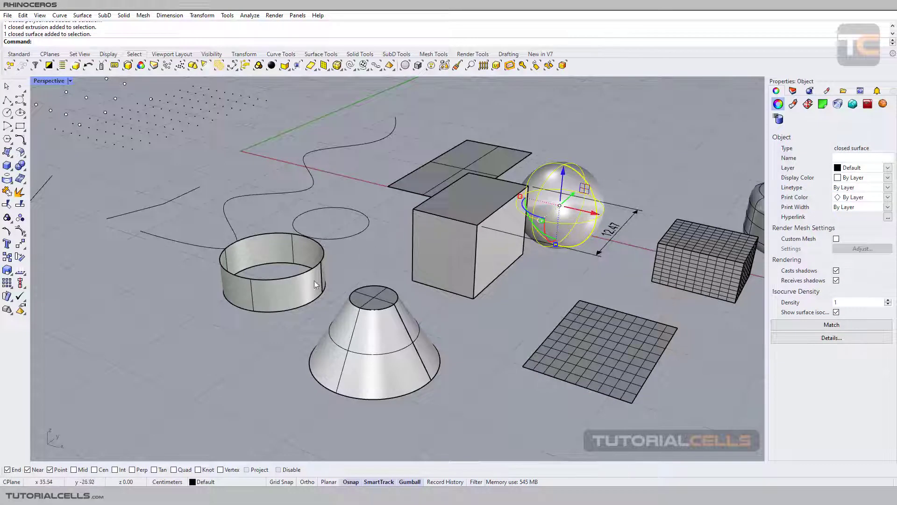
pyautogui.click(274, 280)
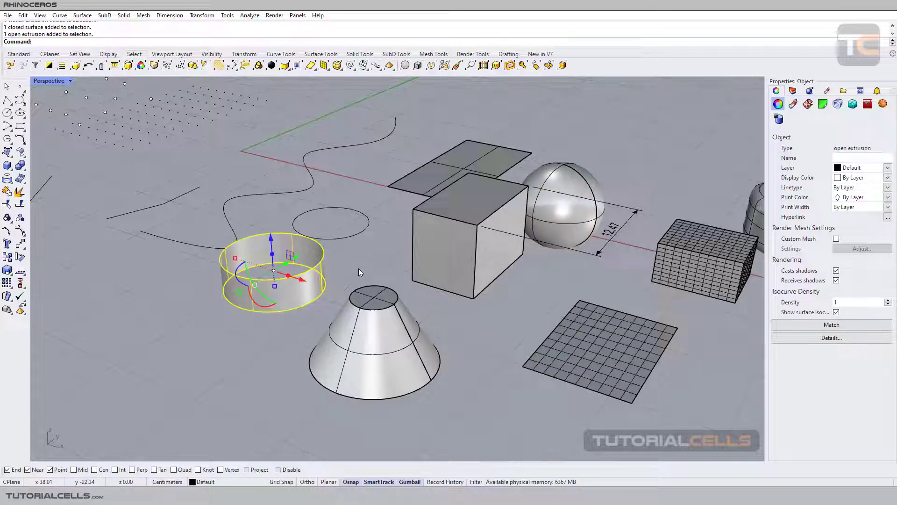
pyautogui.click(299, 127)
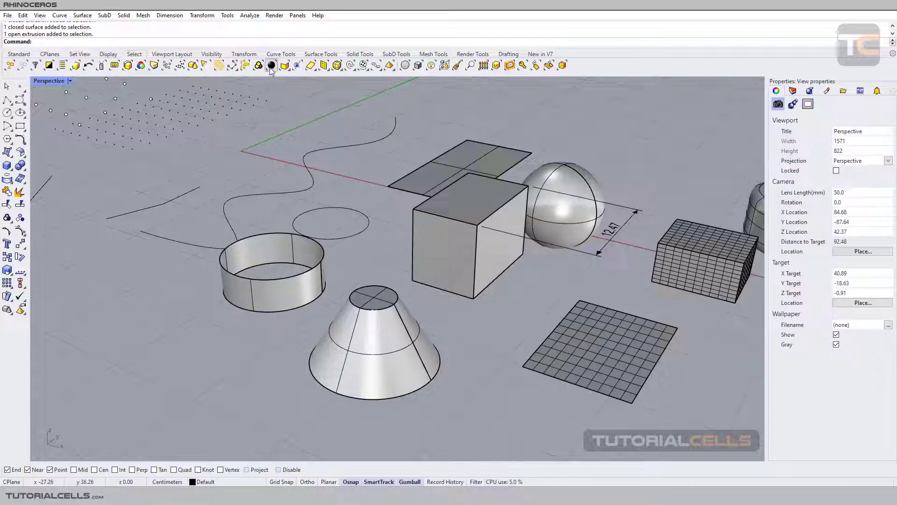
pyautogui.click(310, 66)
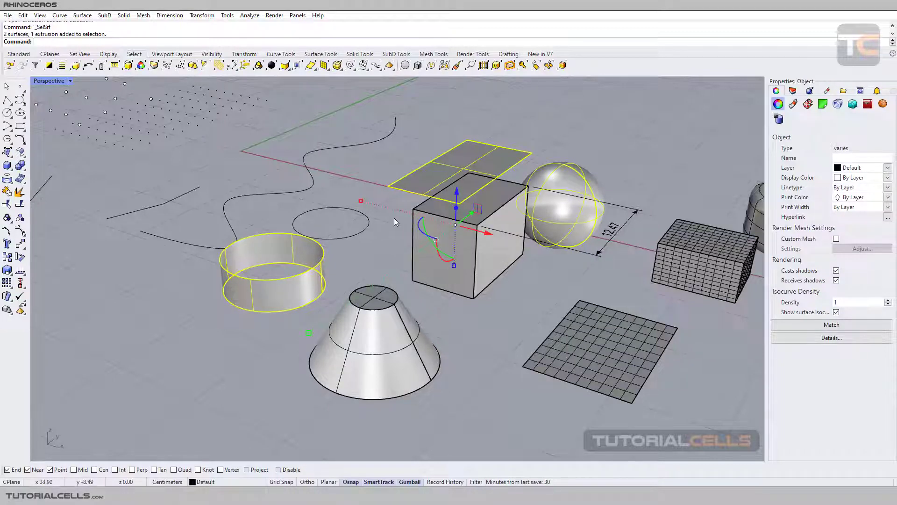
pyautogui.press('Escape')
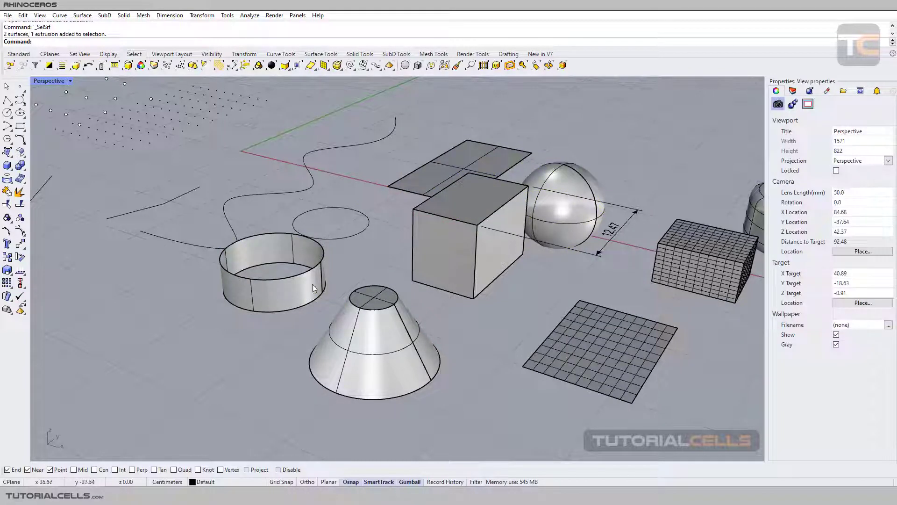
pyautogui.click(299, 307)
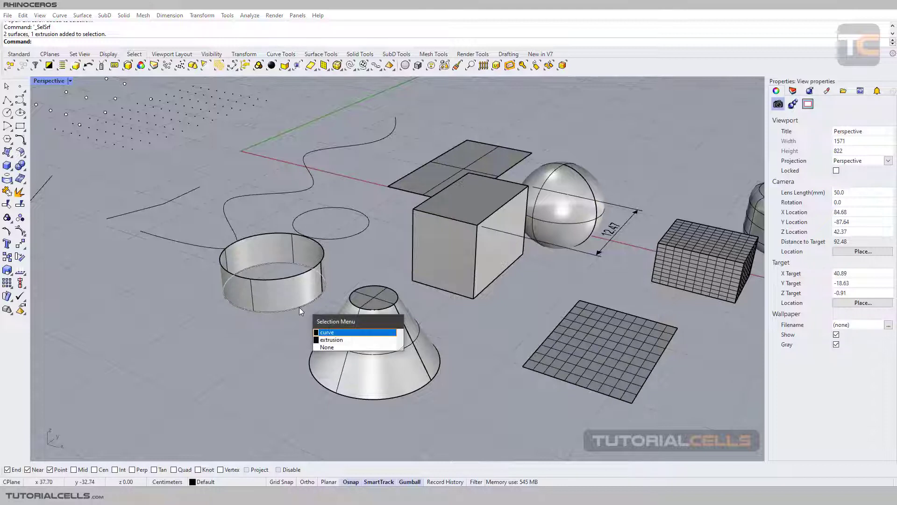
pyautogui.click(329, 347)
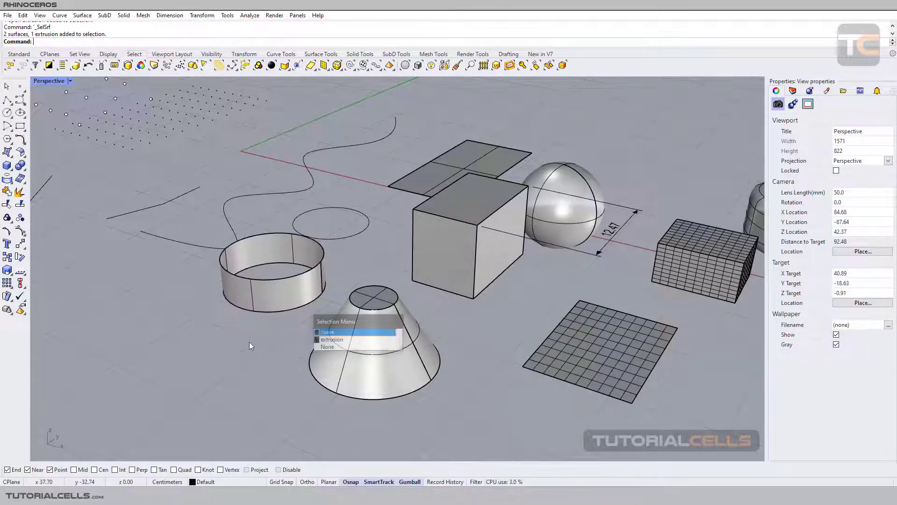
pyautogui.click(315, 358)
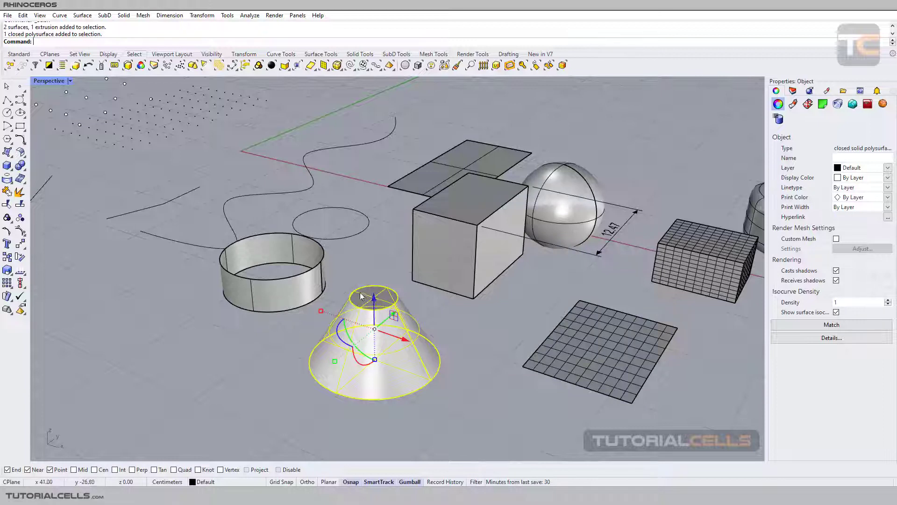
pyautogui.click(422, 308)
pyautogui.click(471, 251)
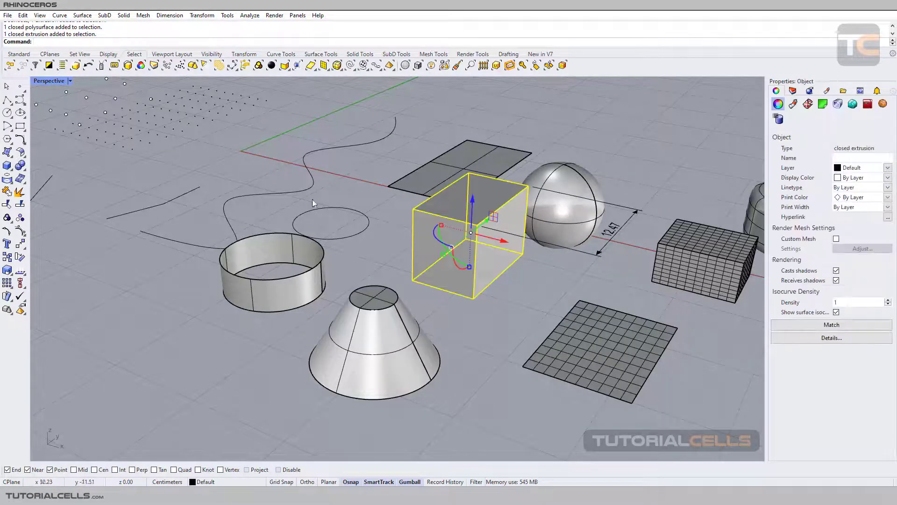
pyautogui.click(327, 107)
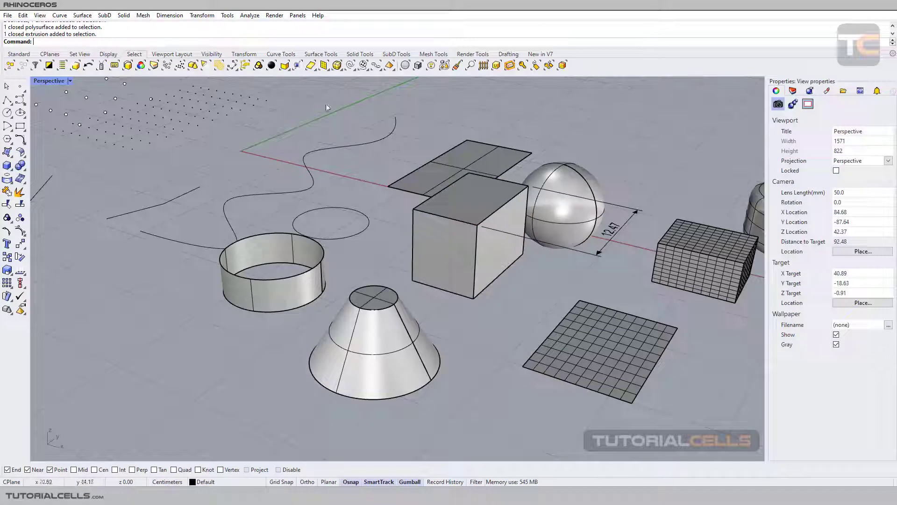
pyautogui.click(284, 67)
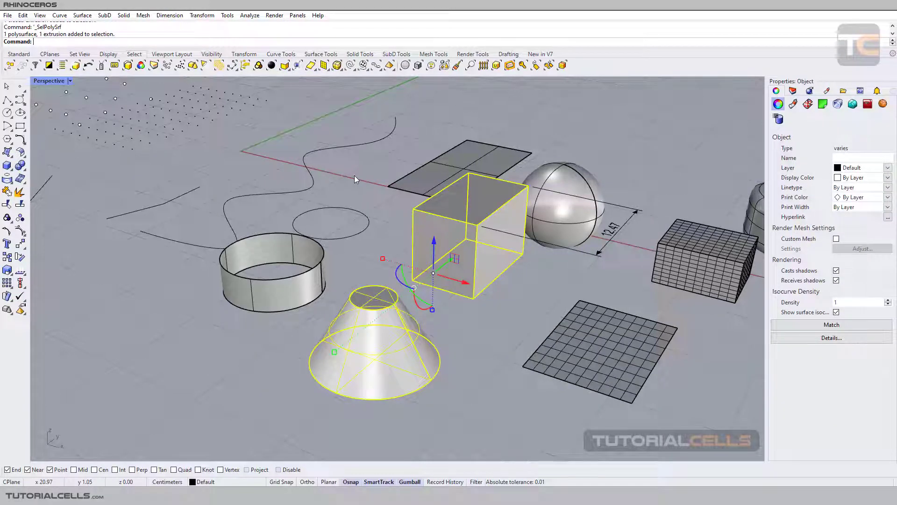
pyautogui.press('Escape')
pyautogui.keyDown('shift'); pyautogui.moveTo(436, 221); pyautogui.dragTo(340, 202, button='right'); pyautogui.keyUp('shift')
pyautogui.moveTo(435, 287)
pyautogui.keyDown('shift'); pyautogui.mouseDown(button='right')
pyautogui.moveTo(417, 277)
pyautogui.moveTo(427, 298)
pyautogui.mouseUp(button='right'); pyautogui.keyUp('shift')
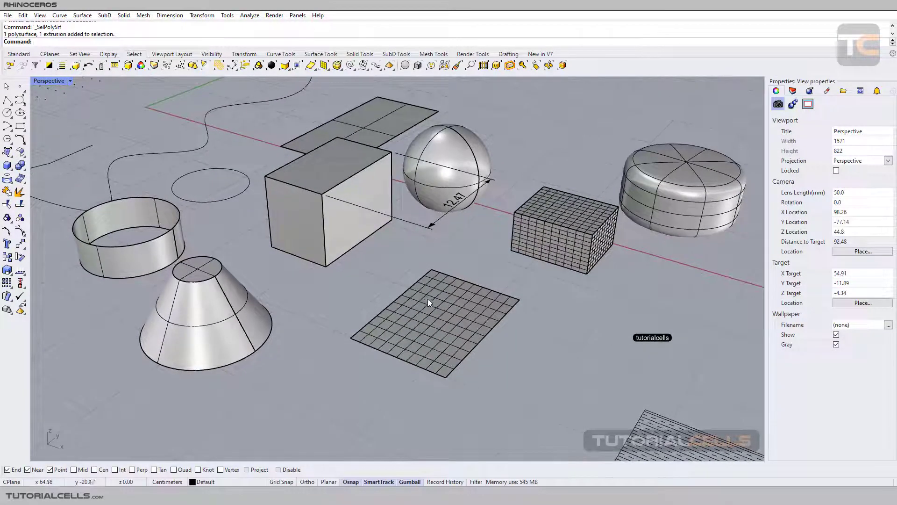
pyautogui.scroll(5, 427, 300)
pyautogui.keyDown('shift'); pyautogui.moveTo(458, 323); pyautogui.dragTo(460, 293, button='right'); pyautogui.keyUp('shift')
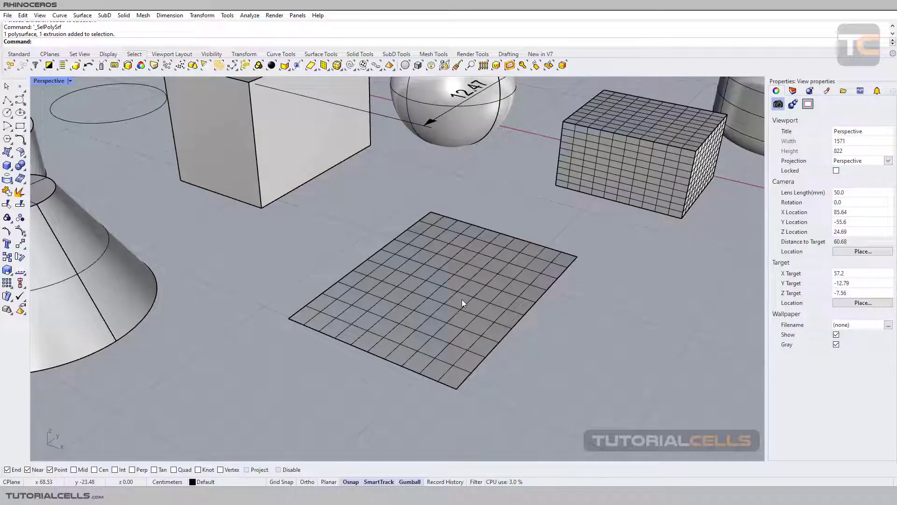
pyautogui.scroll(-9, 458, 293)
pyautogui.scroll(4, 442, 254)
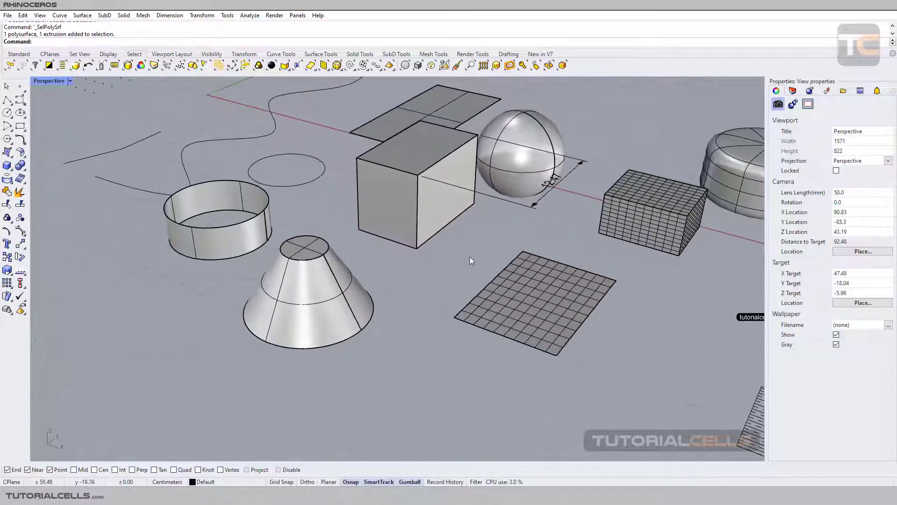
pyautogui.scroll(3, 408, 225)
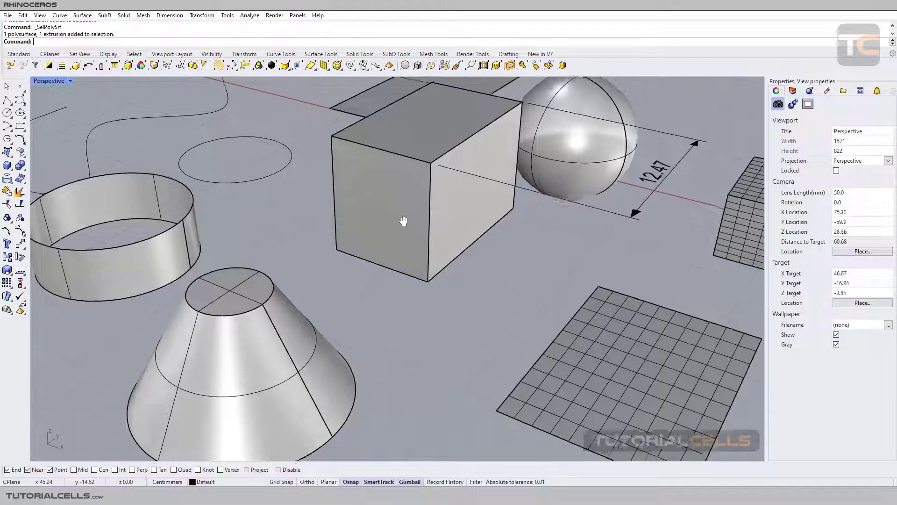
pyautogui.click(400, 230)
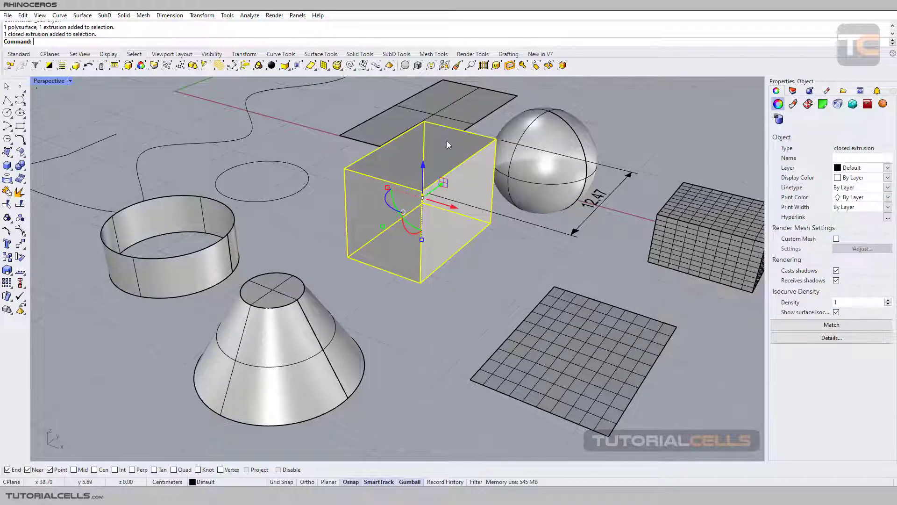
pyautogui.click(327, 184)
pyautogui.click(360, 194)
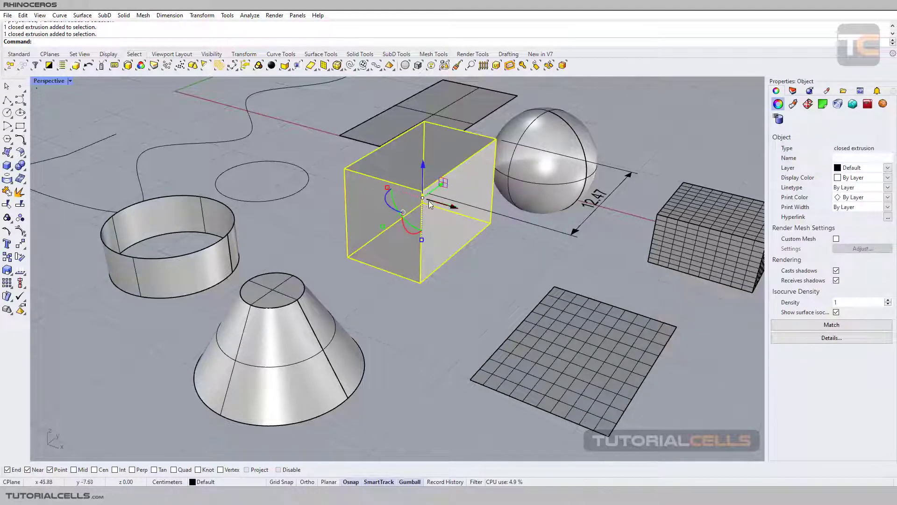
pyautogui.click(317, 208)
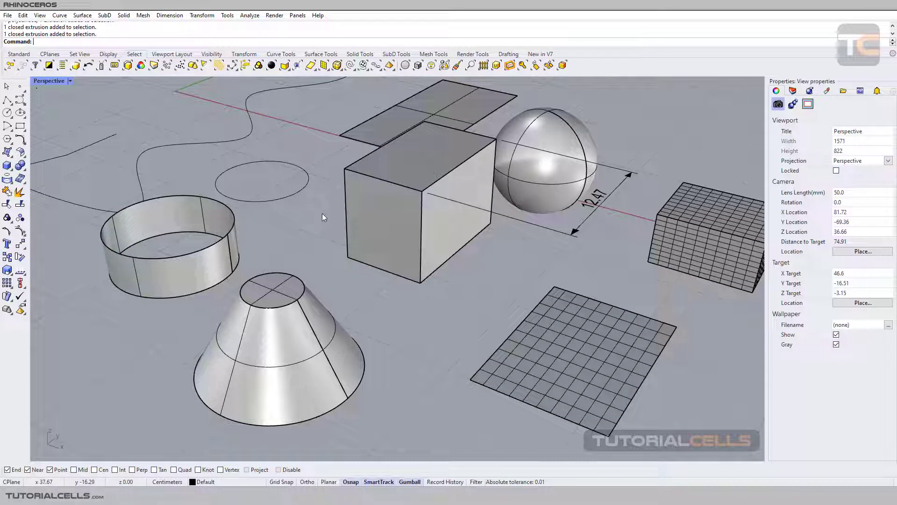
# Step: Try moving the box's front face, then cancel the history warning to keep the box intact
pyautogui.keyDown('ctrl'); pyautogui.keyDown('shift'); pyautogui.click(397, 220); pyautogui.keyUp('shift'); pyautogui.keyUp('ctrl')
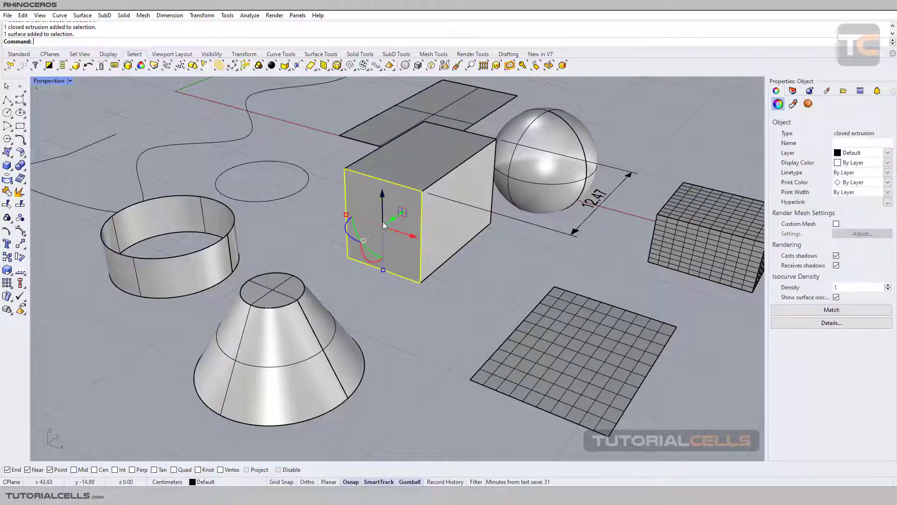
pyautogui.moveTo(398, 233)
pyautogui.mouseDown()
pyautogui.moveTo(389, 235)
pyautogui.moveTo(398, 240)
pyautogui.mouseUp()
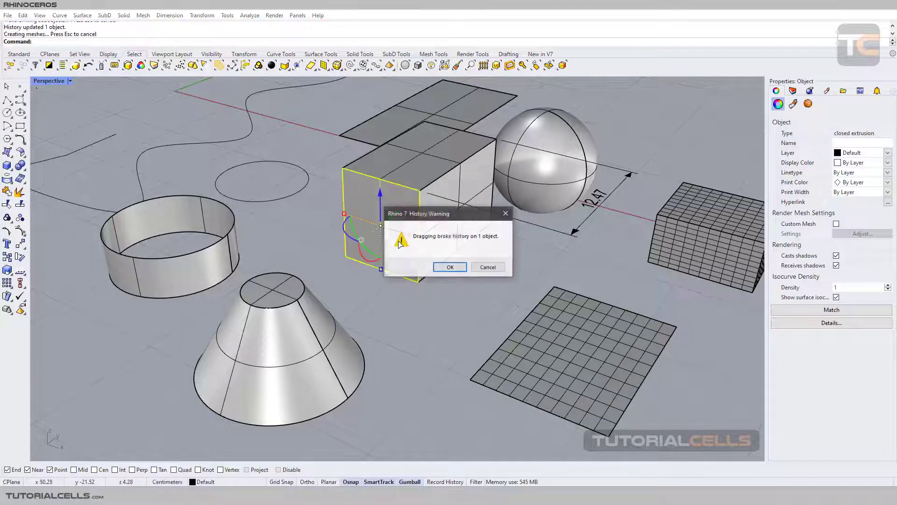
pyautogui.click(488, 266)
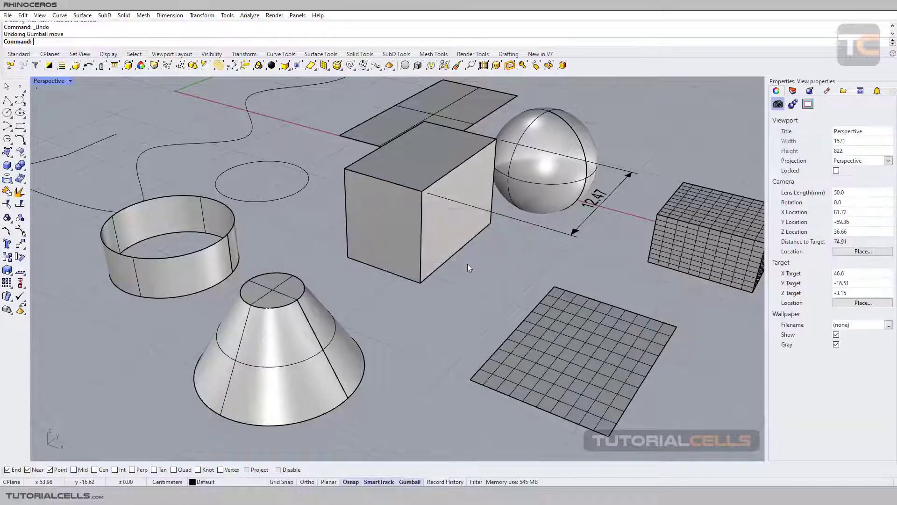
pyautogui.click(397, 222)
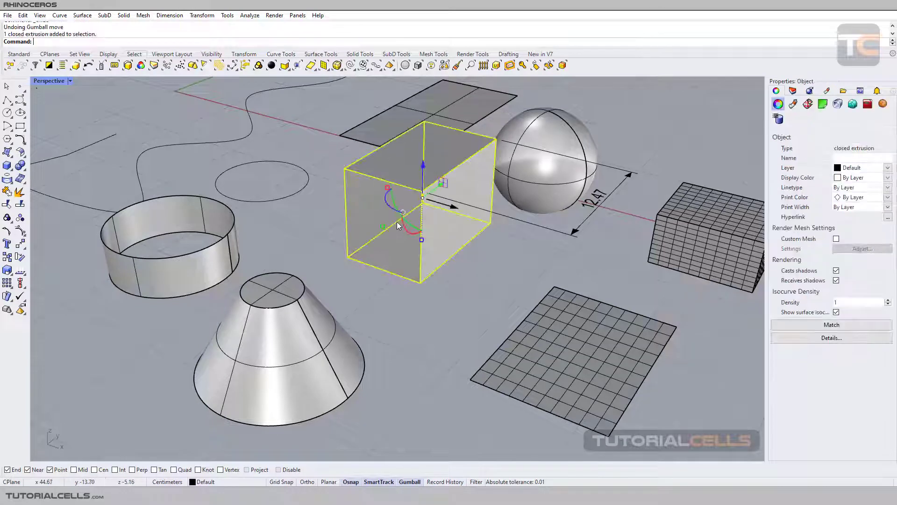
pyautogui.click(542, 280)
# Step: Pan and zoom onto the flat grid mesh after briefly selecting the box
pyautogui.keyDown('shift'); pyautogui.moveTo(542, 281); pyautogui.dragTo(473, 248, button='right'); pyautogui.keyUp('shift')
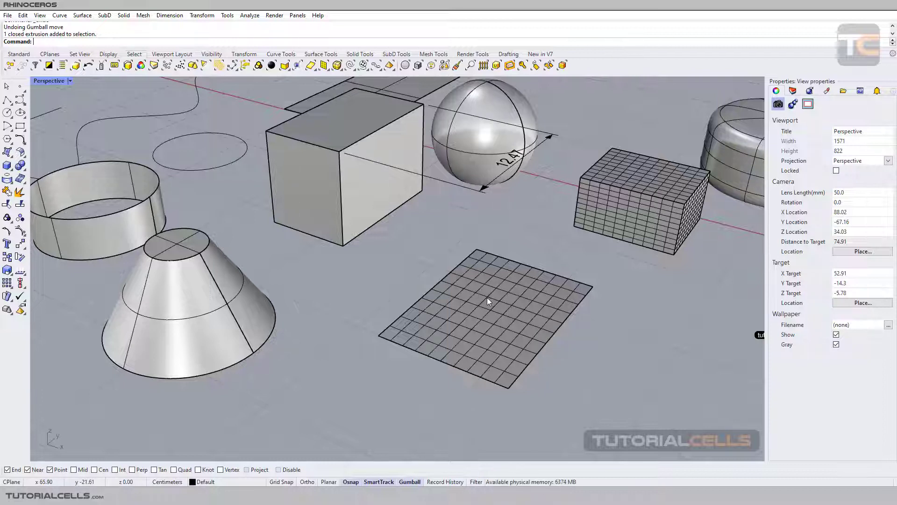
pyautogui.keyDown('shift'); pyautogui.moveTo(435, 243); pyautogui.dragTo(476, 271, button='right'); pyautogui.keyUp('shift')
pyautogui.click(373, 209)
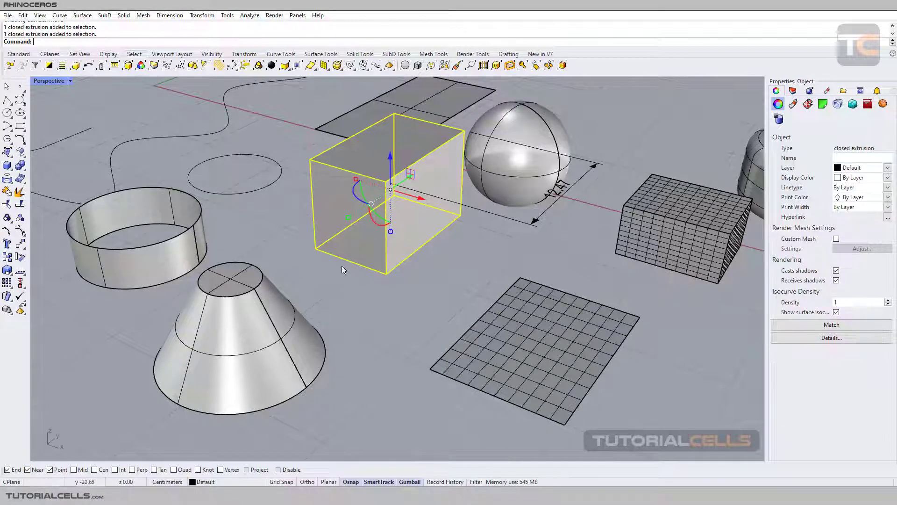
pyautogui.press('Escape')
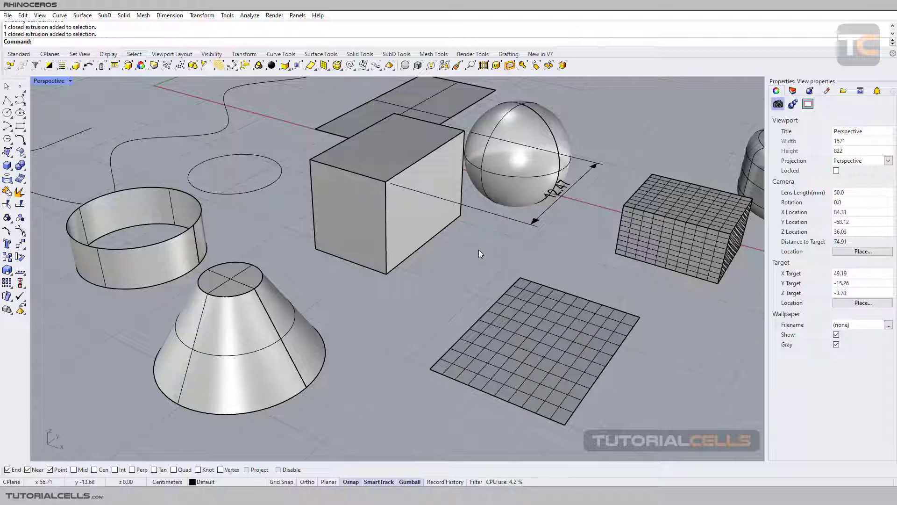
pyautogui.scroll(-3, 483, 251)
pyautogui.keyDown('shift'); pyautogui.moveTo(532, 255); pyautogui.dragTo(535, 212, button='right'); pyautogui.keyUp('shift')
pyautogui.scroll(8, 534, 234)
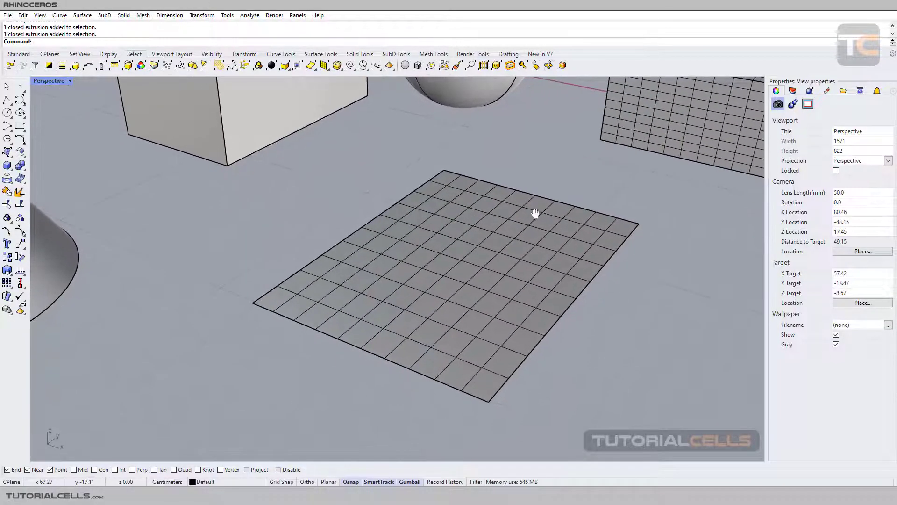
# Step: Select the flat grid mesh and bring up the Mesh Tools tab
pyautogui.click(497, 238)
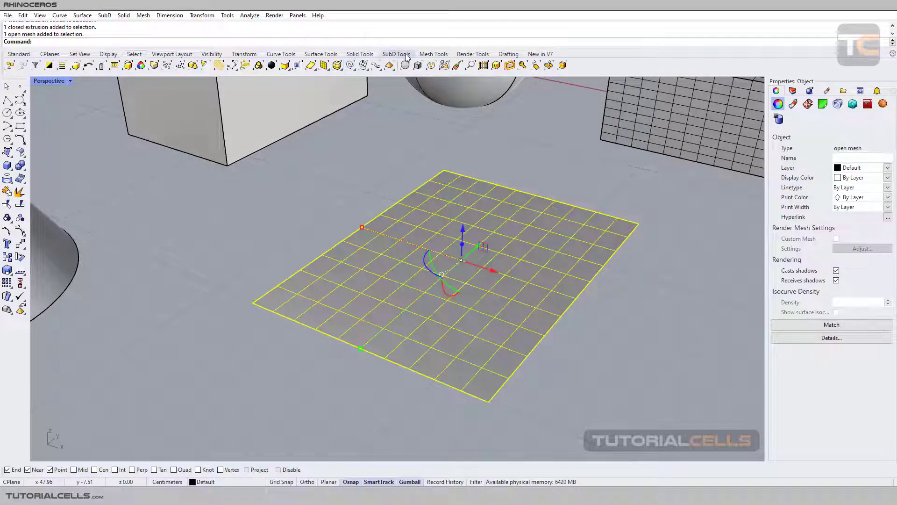
pyautogui.click(433, 54)
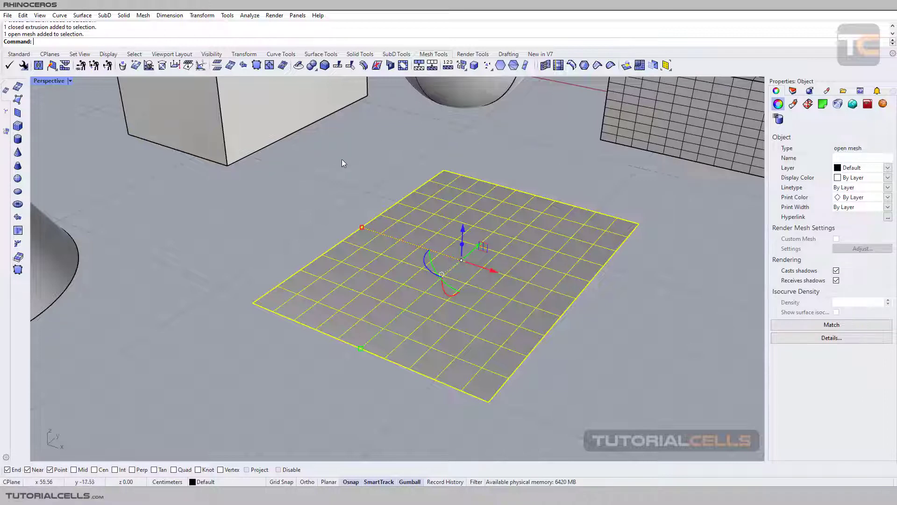
pyautogui.click(385, 178)
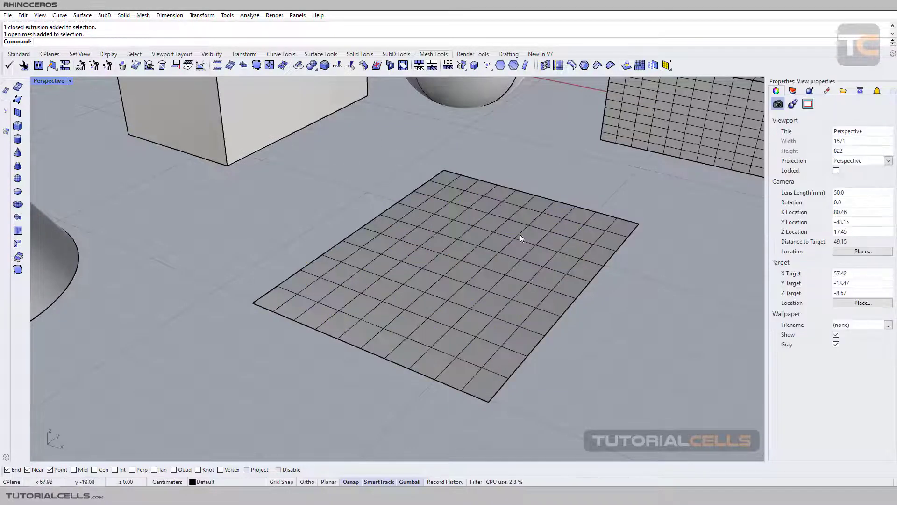
pyautogui.click(469, 242)
pyautogui.click(568, 186)
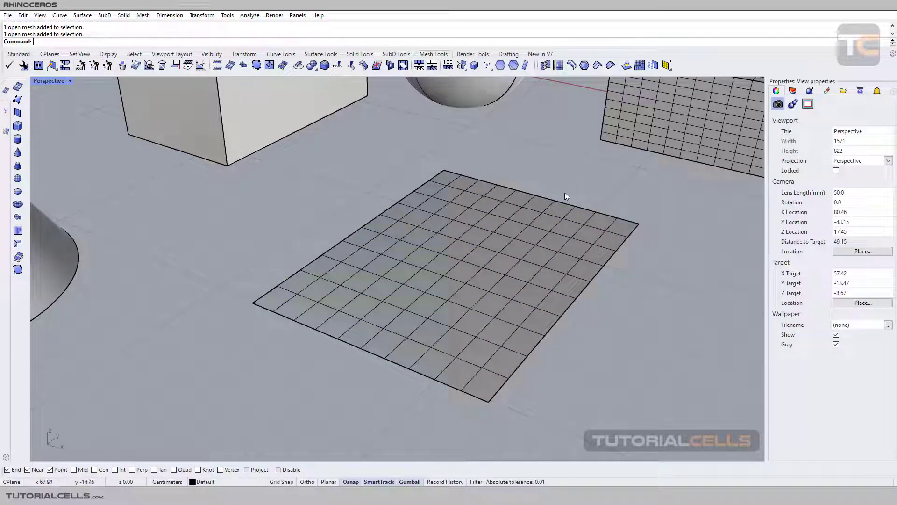
# Step: Raise a single mesh face by 0.90 cm, then undo it
pyautogui.keyDown('ctrl'); pyautogui.keyDown('shift'); pyautogui.click(543, 221); pyautogui.keyUp('shift'); pyautogui.keyUp('ctrl')
pyautogui.moveTo(550, 186); pyautogui.dragTo(551, 210)
pyautogui.scroll(2, 551, 210)
pyautogui.hotkey('ctrl', 'z')
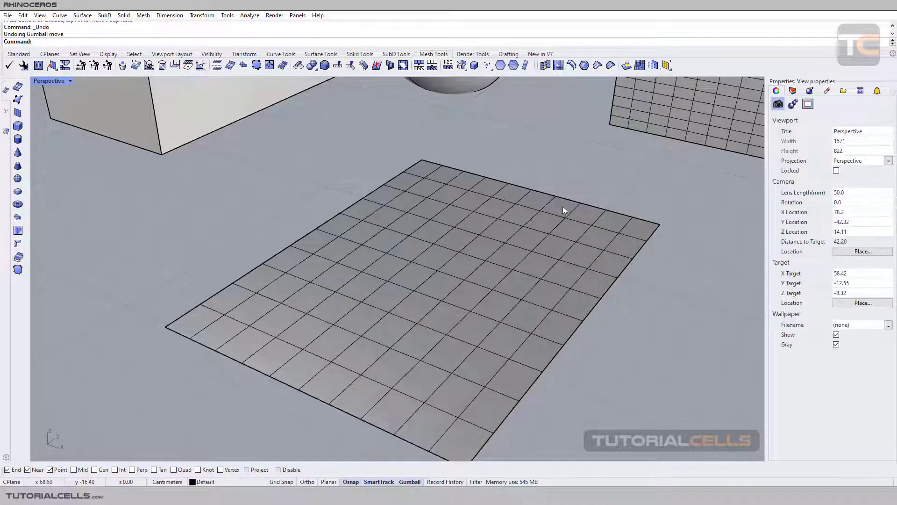
# Step: Pull one mesh edge and one mesh vertex upward to form the peak
pyautogui.keyDown('ctrl'); pyautogui.keyDown('shift'); pyautogui.click(540, 243); pyautogui.keyUp('shift'); pyautogui.keyUp('ctrl')
pyautogui.moveTo(545, 214); pyautogui.dragTo(542, 196)
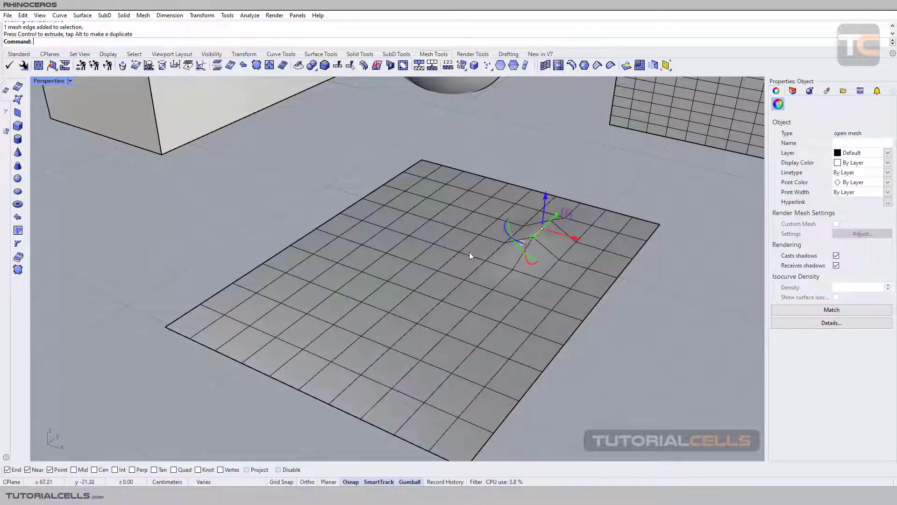
pyautogui.keyDown('ctrl'); pyautogui.keyDown('shift'); pyautogui.click(459, 252); pyautogui.keyUp('shift'); pyautogui.keyUp('ctrl')
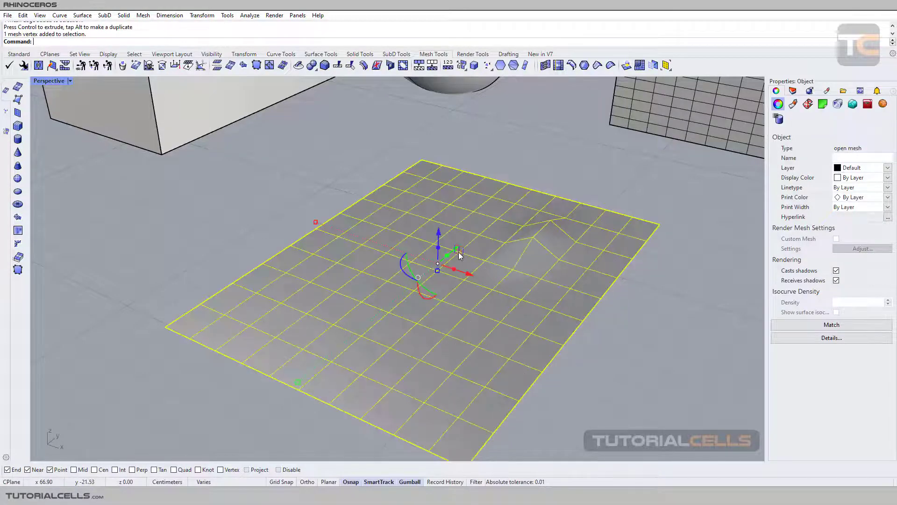
pyautogui.click(554, 170)
pyautogui.keyDown('ctrl'); pyautogui.keyDown('shift'); pyautogui.click(458, 251); pyautogui.keyUp('shift'); pyautogui.keyUp('ctrl')
pyautogui.moveTo(461, 234); pyautogui.dragTo(462, 227)
pyautogui.click(547, 171)
pyautogui.moveTo(518, 267); pyautogui.dragTo(485, 282, button='right')
# Step: Zoom in on the cake-shaped SubD cylinder and select it once
pyautogui.scroll(-6, 486, 281)
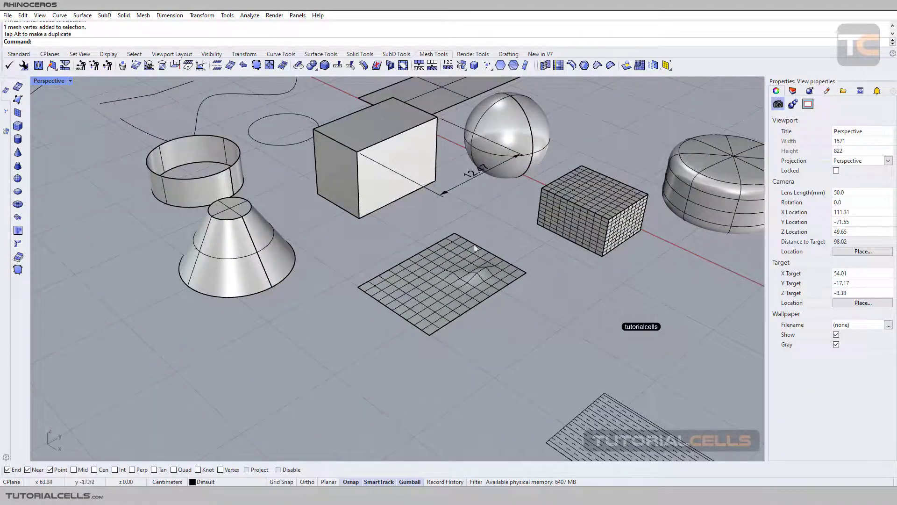
pyautogui.keyDown('shift'); pyautogui.moveTo(531, 247); pyautogui.dragTo(508, 249, button='right'); pyautogui.keyUp('shift')
pyautogui.scroll(4, 498, 252)
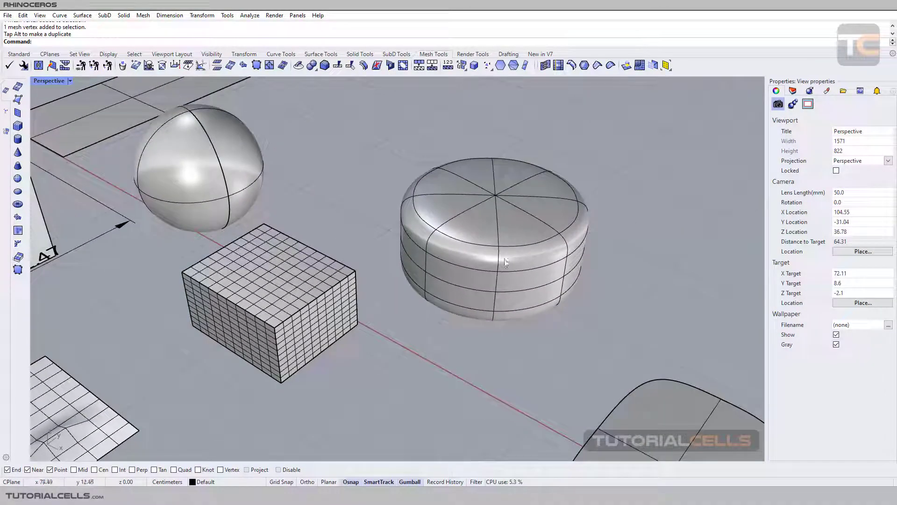
pyautogui.click(516, 231)
pyautogui.click(660, 189)
# Step: Raise one top face and one top edge of the SubD cylinder
pyautogui.keyDown('ctrl'); pyautogui.keyDown('shift'); pyautogui.click(517, 231); pyautogui.keyUp('shift'); pyautogui.keyUp('ctrl')
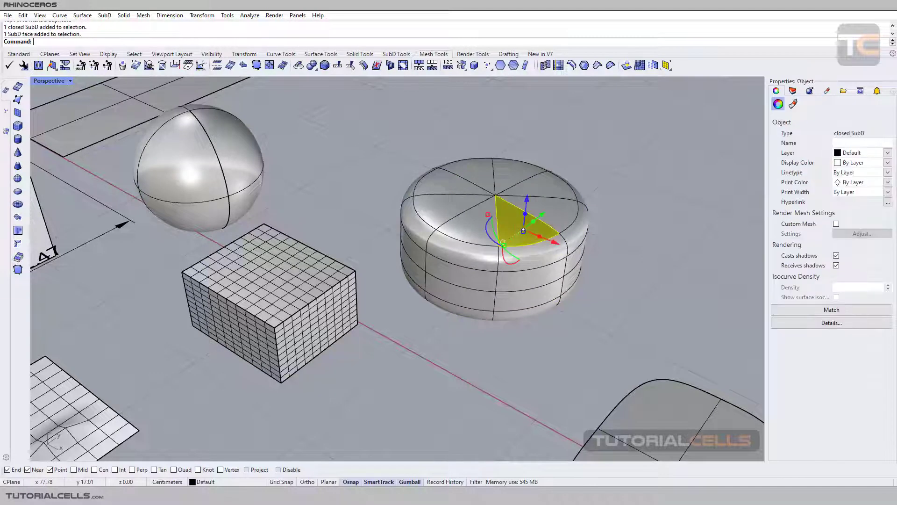
pyautogui.moveTo(526, 199); pyautogui.dragTo(509, 184)
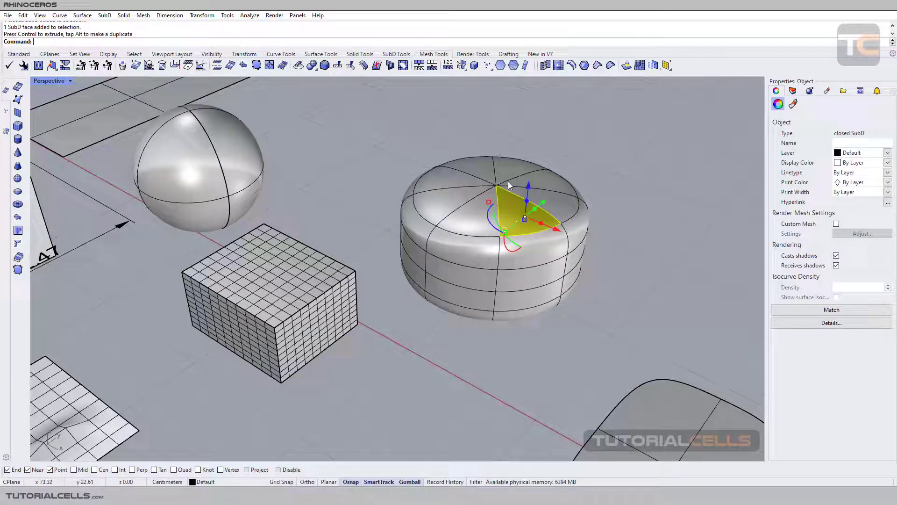
pyautogui.keyDown('ctrl'); pyautogui.keyDown('shift'); pyautogui.click(461, 207); pyautogui.keyUp('shift'); pyautogui.keyUp('ctrl')
pyautogui.click(603, 177)
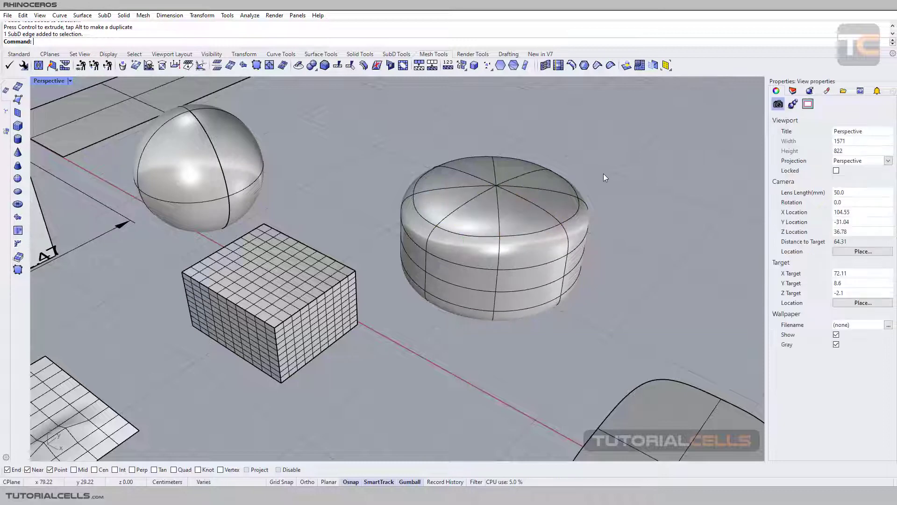
pyautogui.keyDown('ctrl'); pyautogui.keyDown('shift'); pyautogui.click(463, 202); pyautogui.keyUp('shift'); pyautogui.keyUp('ctrl')
pyautogui.moveTo(464, 185); pyautogui.dragTo(478, 172)
# Step: Reselect the whole SubD cylinder, deselect it, and zoom out to the full scene
pyautogui.click(537, 214)
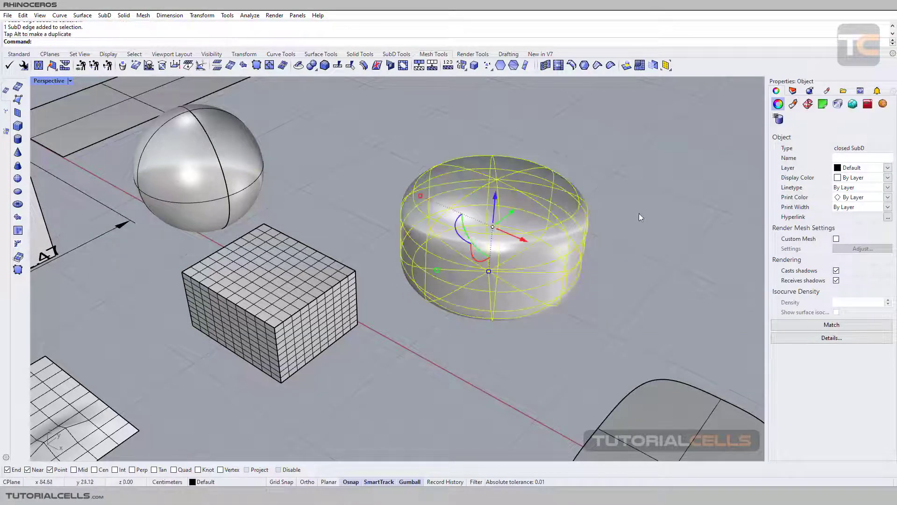
pyautogui.click(612, 219)
pyautogui.scroll(-3, 551, 231)
pyautogui.click(508, 233)
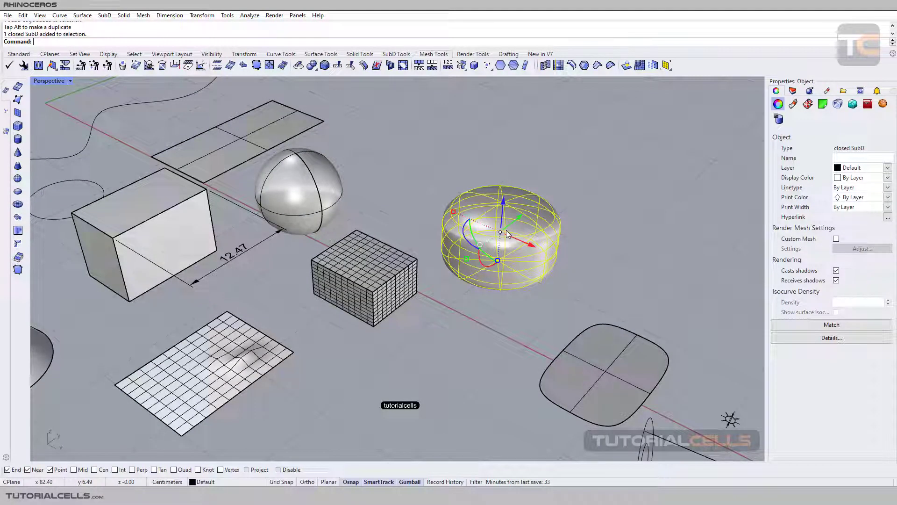
pyautogui.click(579, 212)
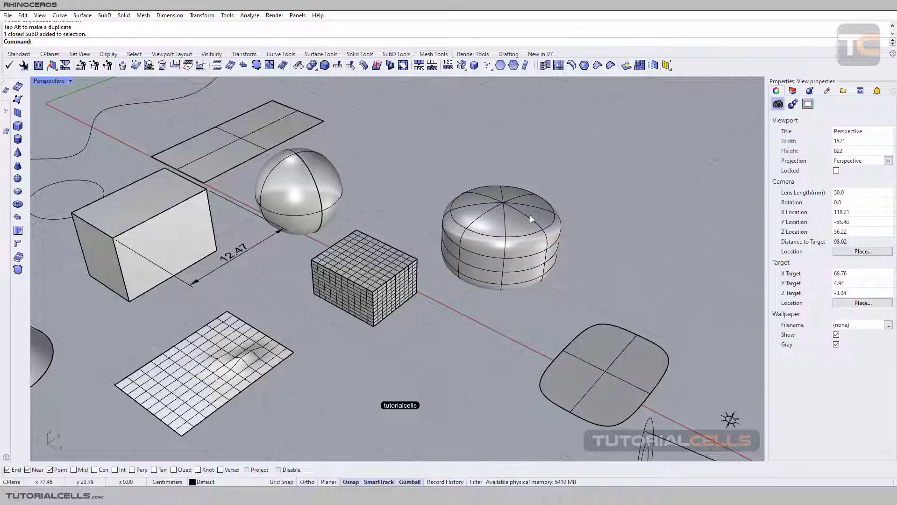
pyautogui.moveTo(435, 262)
pyautogui.keyDown('shift'); pyautogui.mouseDown(button='right')
pyautogui.moveTo(464, 281)
pyautogui.moveTo(464, 253)
pyautogui.moveTo(445, 265)
pyautogui.mouseUp(button='right'); pyautogui.keyUp('shift')
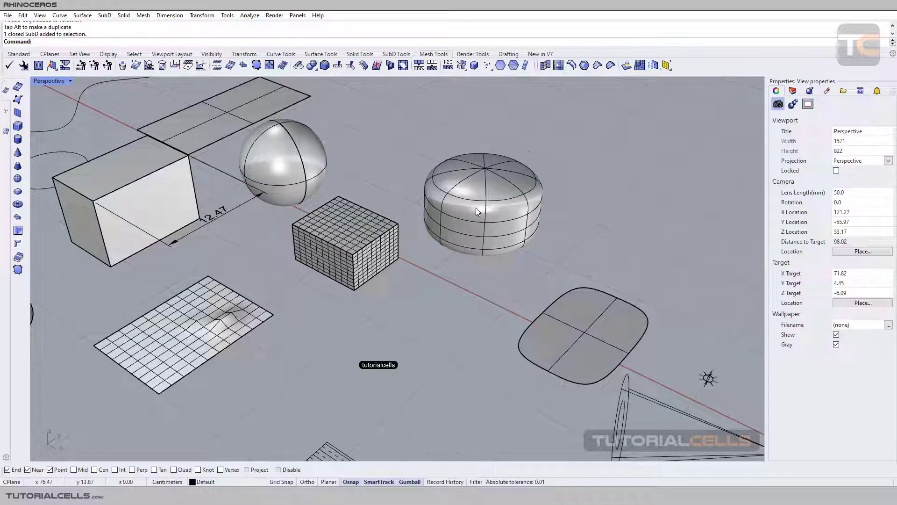
# Step: Select the flat SubD patch, nudge it slightly, then deselect it
pyautogui.click(565, 313)
pyautogui.keyDown('shift'); pyautogui.moveTo(564, 313); pyautogui.dragTo(527, 264, button='right'); pyautogui.keyUp('shift')
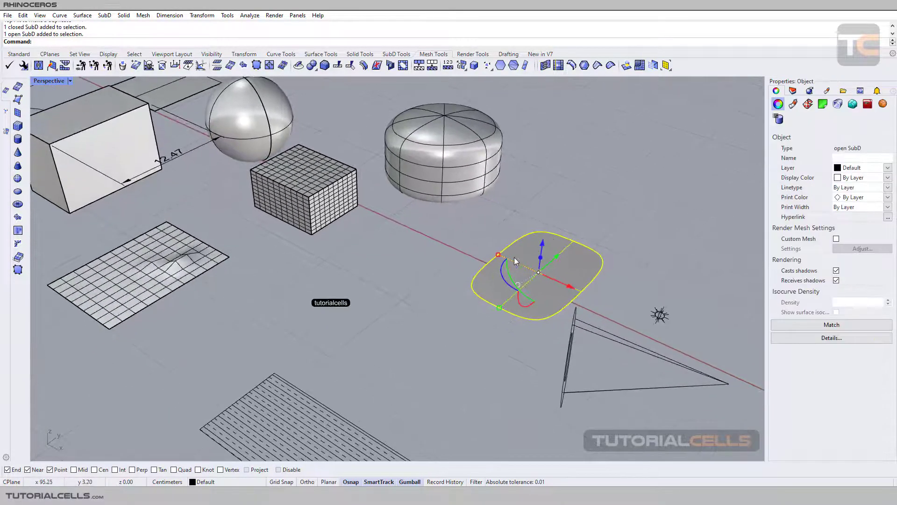
pyautogui.moveTo(561, 278); pyautogui.dragTo(556, 275)
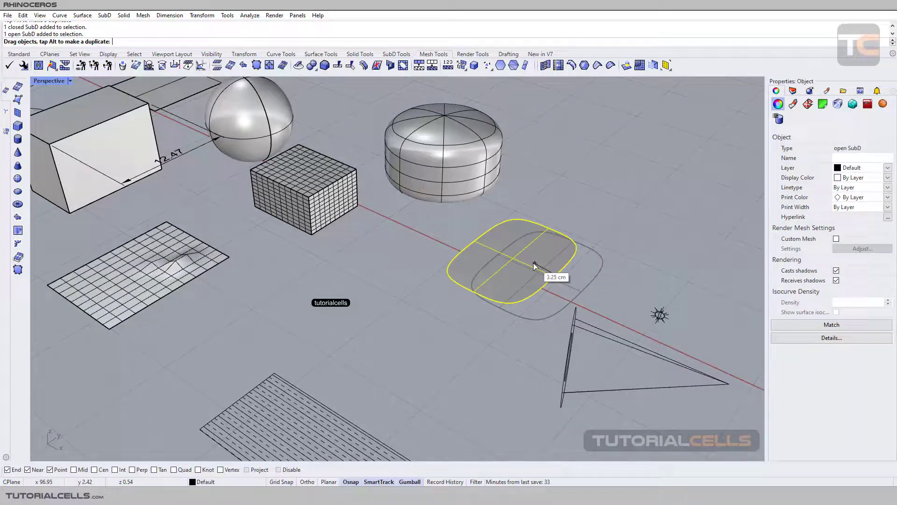
pyautogui.click(429, 284)
# Step: Open the Selection Filter from the status bar and drag it below the cone
pyautogui.scroll(-5, 427, 283)
pyautogui.keyDown('shift'); pyautogui.moveTo(427, 283); pyautogui.dragTo(488, 286, button='right'); pyautogui.keyUp('shift')
pyautogui.scroll(5, 489, 286)
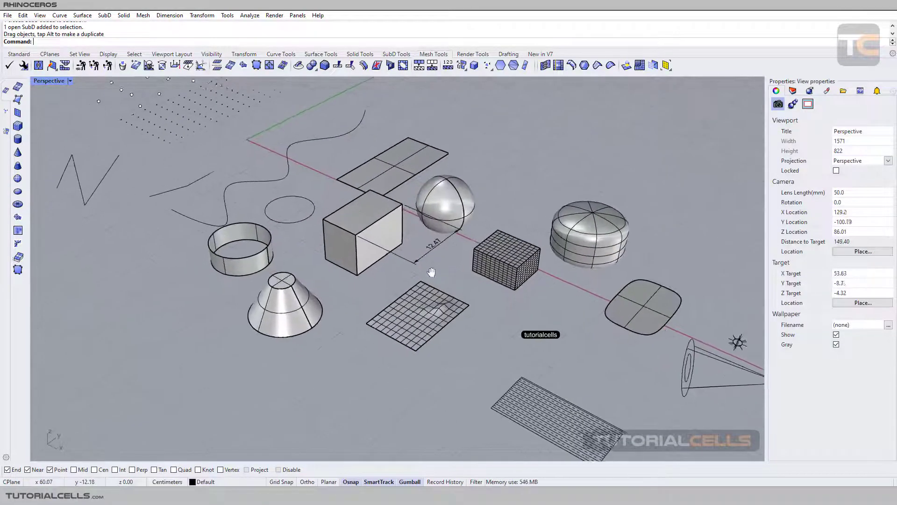
pyautogui.moveTo(410, 283); pyautogui.dragTo(411, 281, button='right')
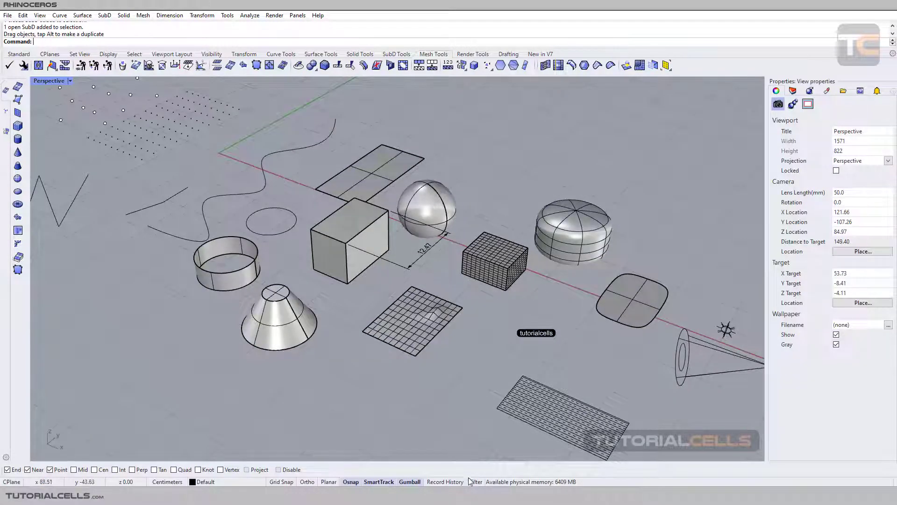
pyautogui.click(475, 481)
pyautogui.moveTo(318, 305); pyautogui.dragTo(314, 343)
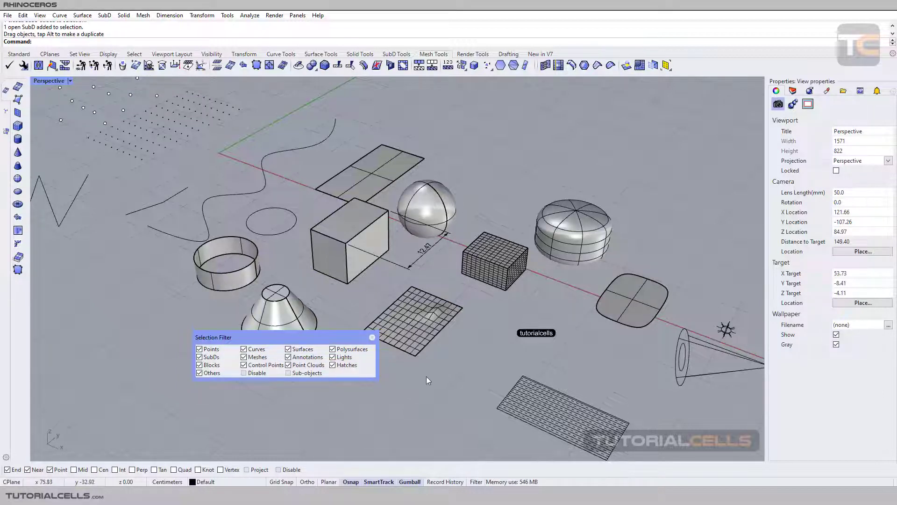
# Step: Reposition the Selection Filter panel and select the tutorialcells text dot
pyautogui.moveTo(331, 341); pyautogui.dragTo(319, 323)
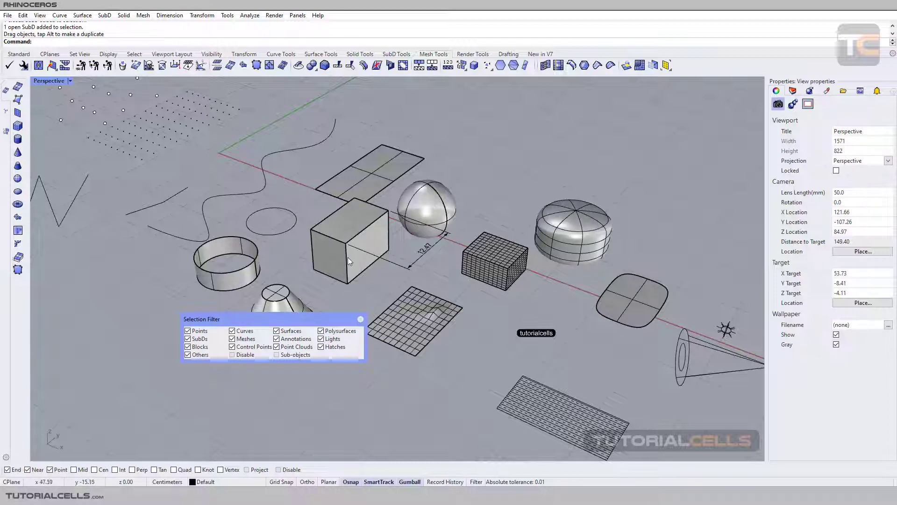
pyautogui.moveTo(289, 321); pyautogui.dragTo(263, 341)
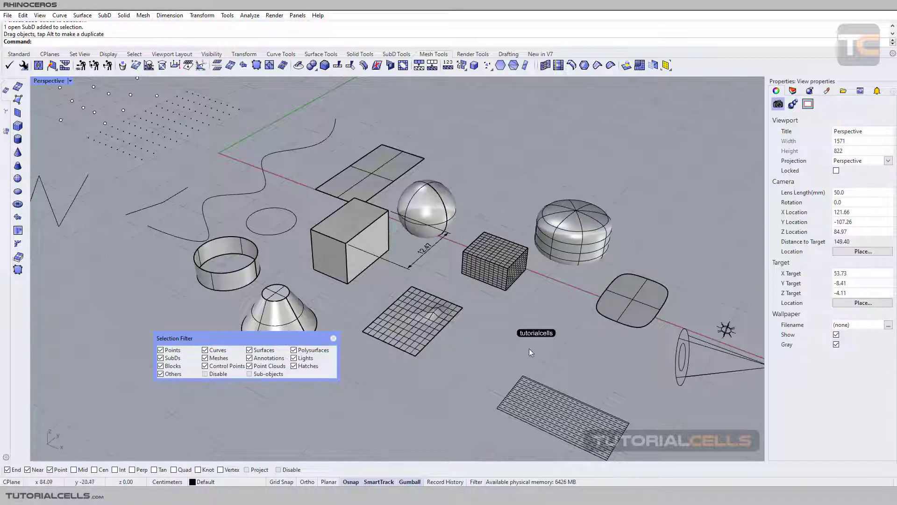
pyautogui.click(549, 334)
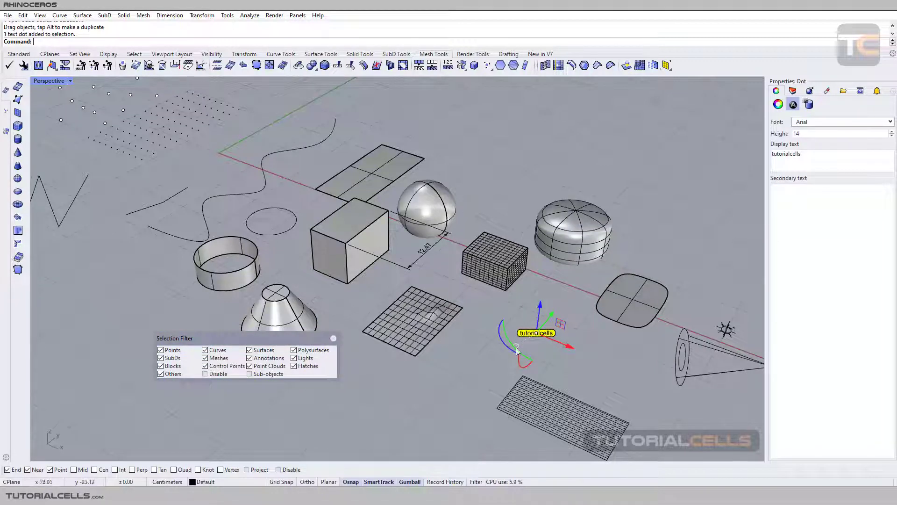
# Step: Pan to the lights and select the point light, then the spot light
pyautogui.keyDown('shift'); pyautogui.moveTo(714, 328); pyautogui.dragTo(589, 291, button='right'); pyautogui.keyUp('shift')
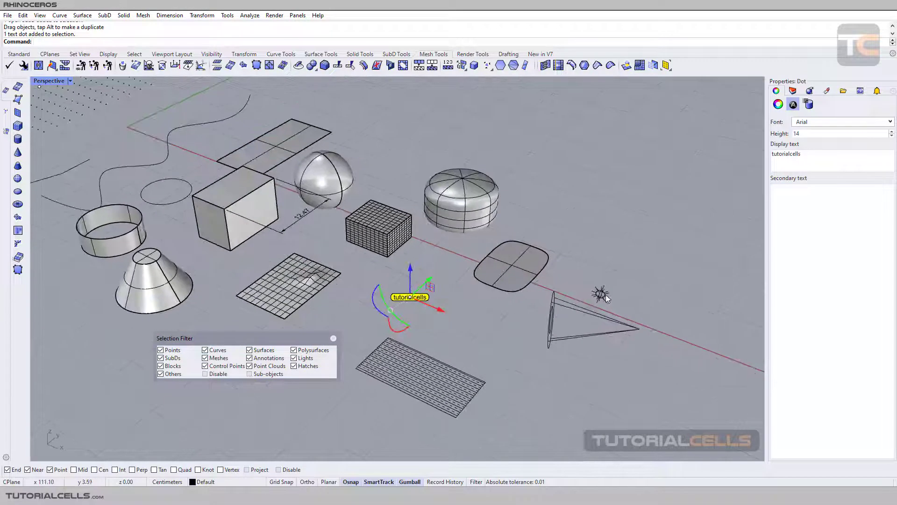
pyautogui.click(600, 294)
pyautogui.click(544, 319)
pyautogui.click(550, 321)
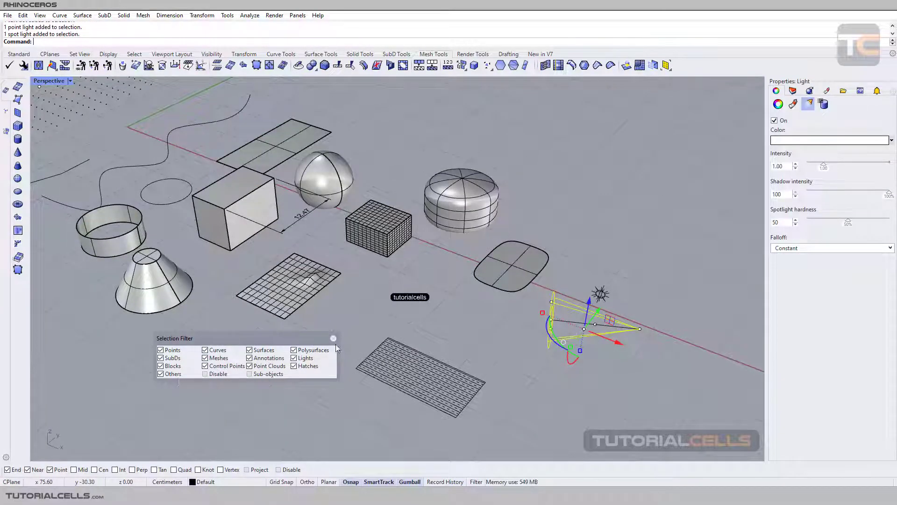
# Step: Reshape the freeform curve by dragging one of its control points
pyautogui.click(494, 271)
pyautogui.scroll(3, 494, 272)
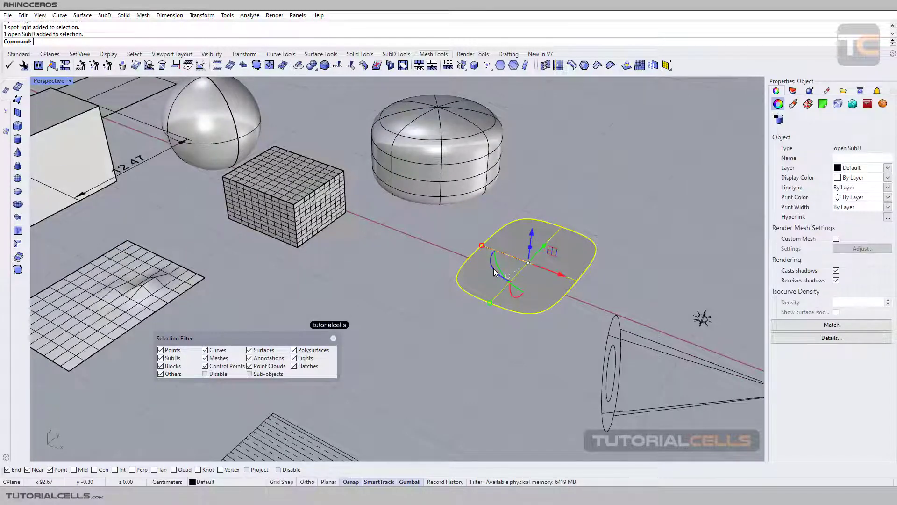
pyautogui.scroll(-5, 493, 268)
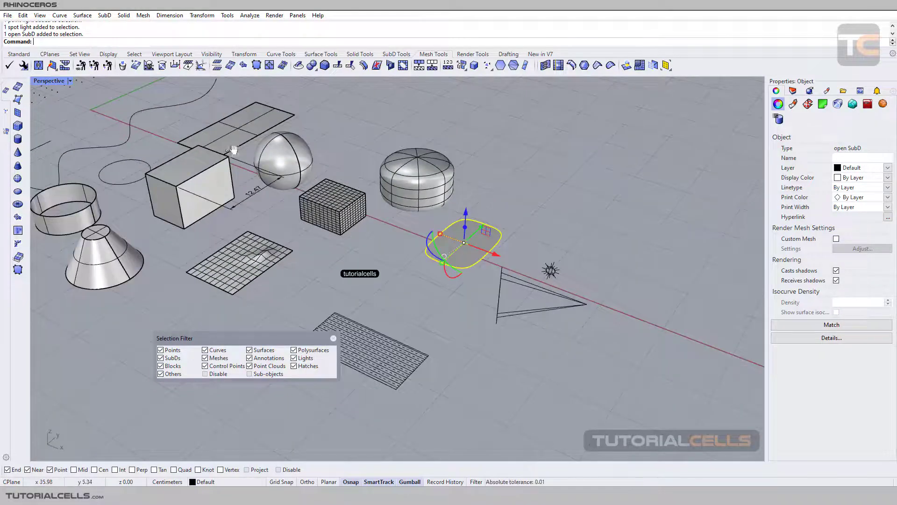
pyautogui.keyDown('shift'); pyautogui.moveTo(226, 144); pyautogui.dragTo(347, 152, button='right'); pyautogui.keyUp('shift')
pyautogui.click(284, 130)
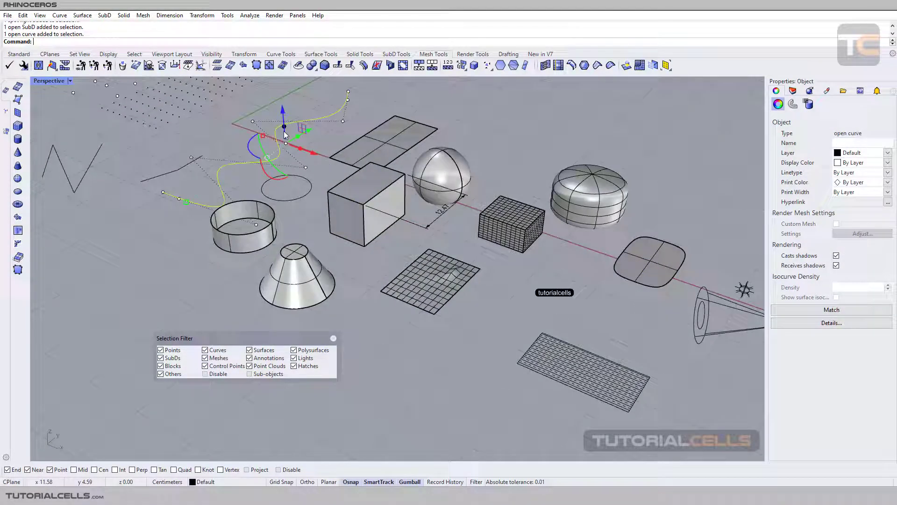
pyautogui.click(253, 123)
pyautogui.moveTo(256, 120); pyautogui.dragTo(276, 126)
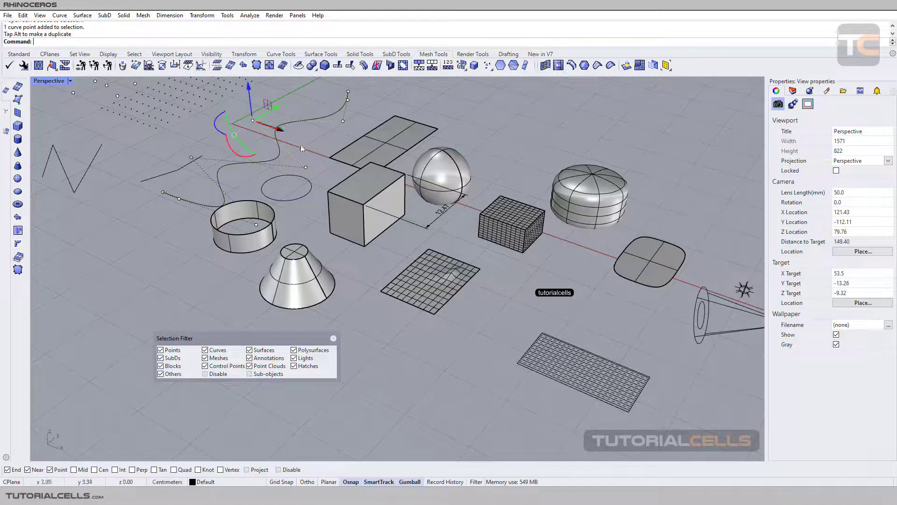
# Step: Select the rounded-square SubD patch and zoom in around it
pyautogui.keyDown('shift'); pyautogui.moveTo(598, 206); pyautogui.dragTo(523, 193, button='right'); pyautogui.keyUp('shift')
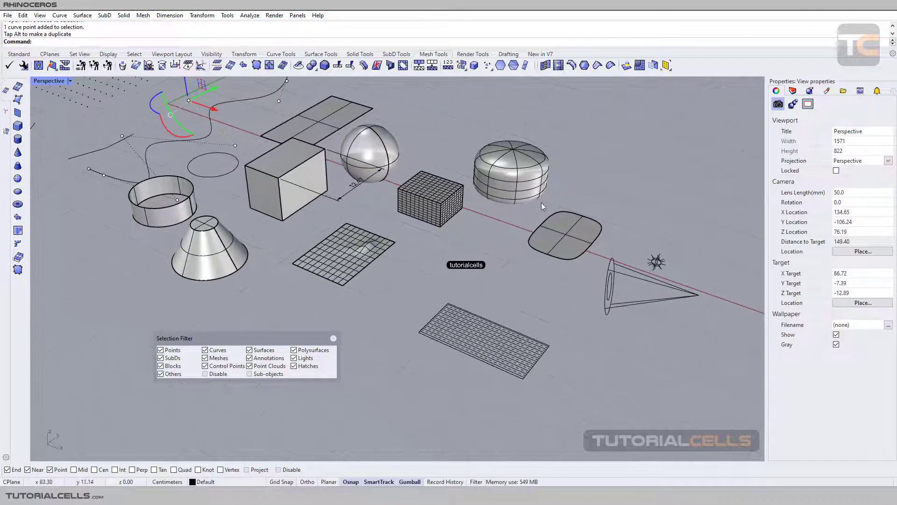
pyautogui.click(568, 232)
pyautogui.scroll(5, 569, 233)
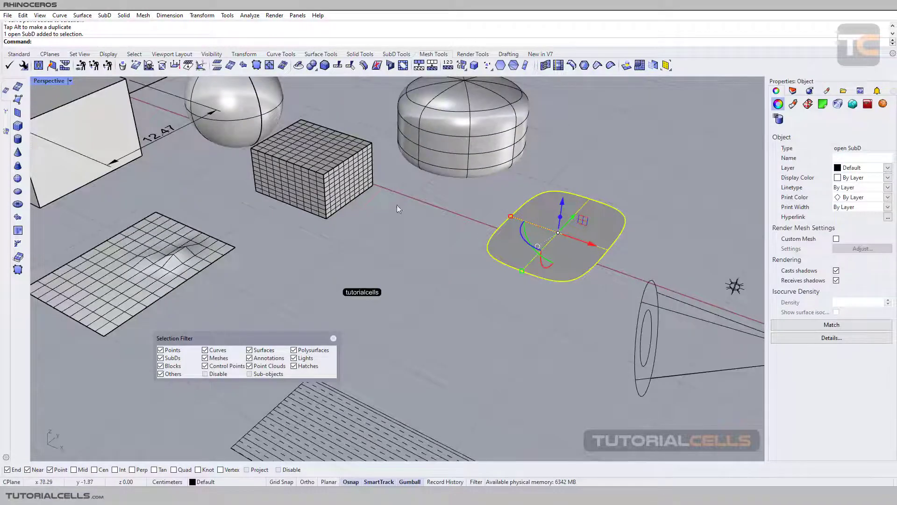
pyautogui.keyDown('shift'); pyautogui.moveTo(434, 215); pyautogui.dragTo(400, 198, button='right'); pyautogui.keyUp('shift')
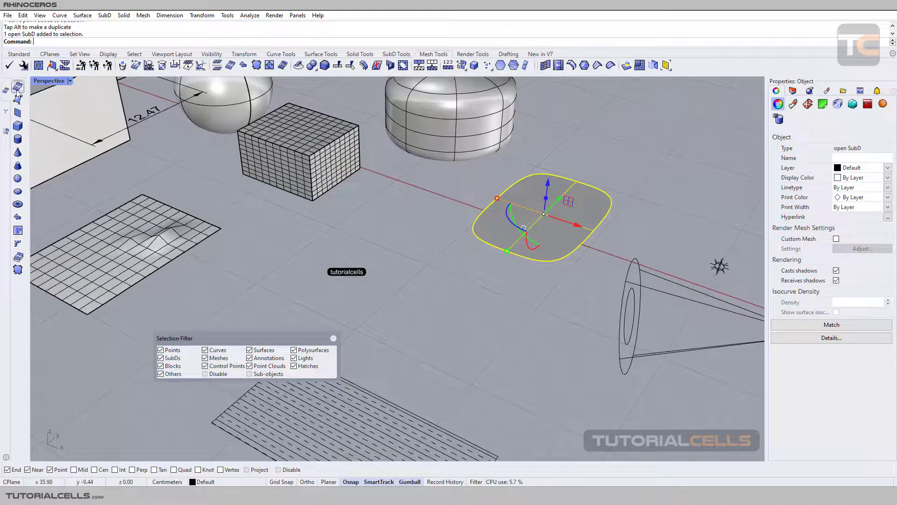
pyautogui.click(18, 54)
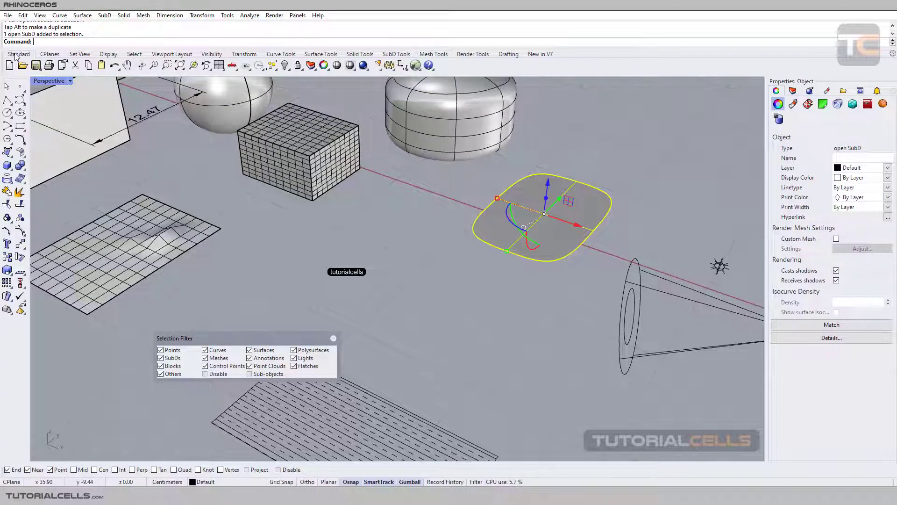
# Step: Reselect the flat SubD patch and turn on its control points
pyautogui.click(22, 15)
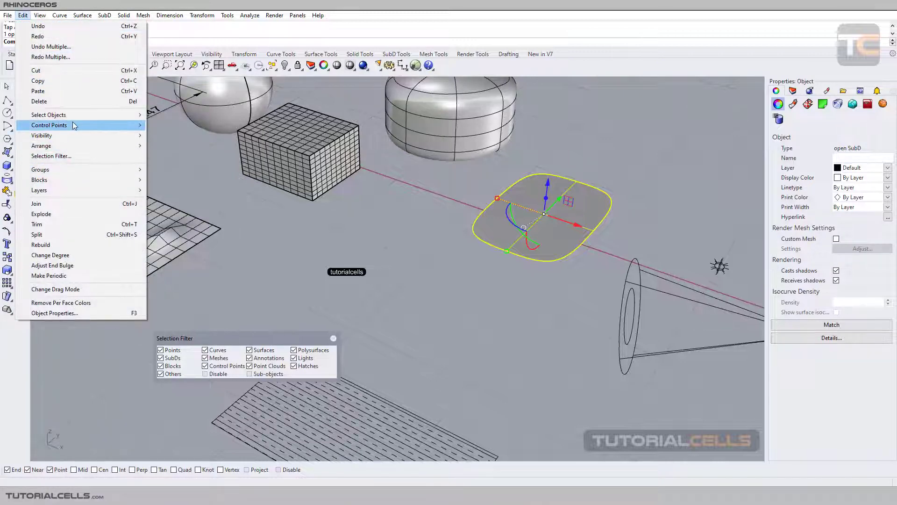
pyautogui.moveTo(91, 128)
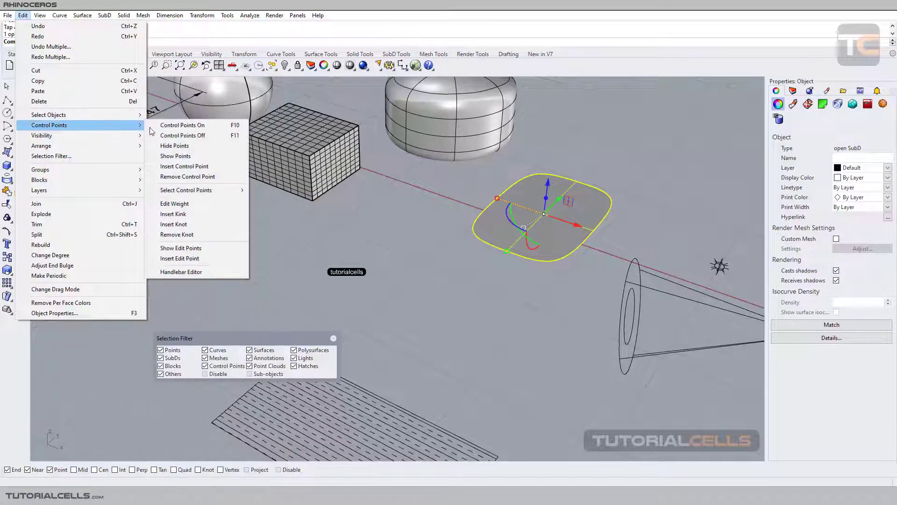
pyautogui.click(184, 327)
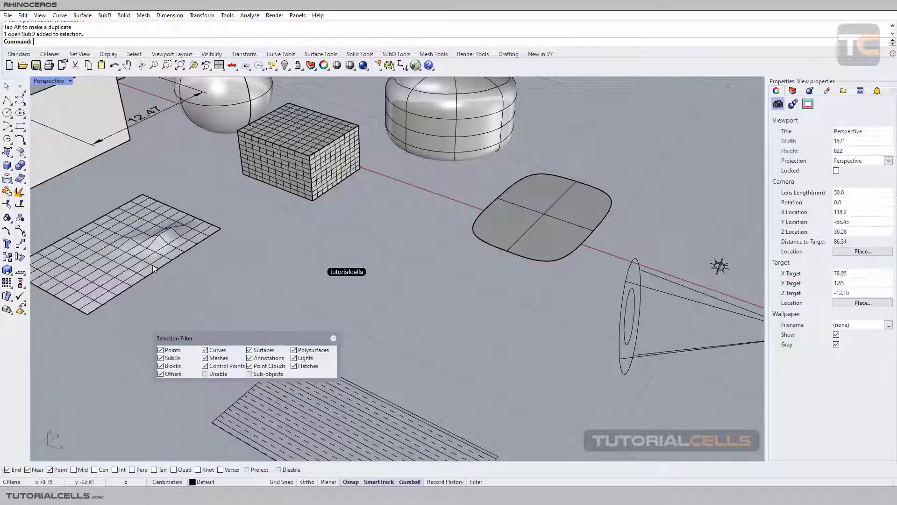
pyautogui.click(470, 213)
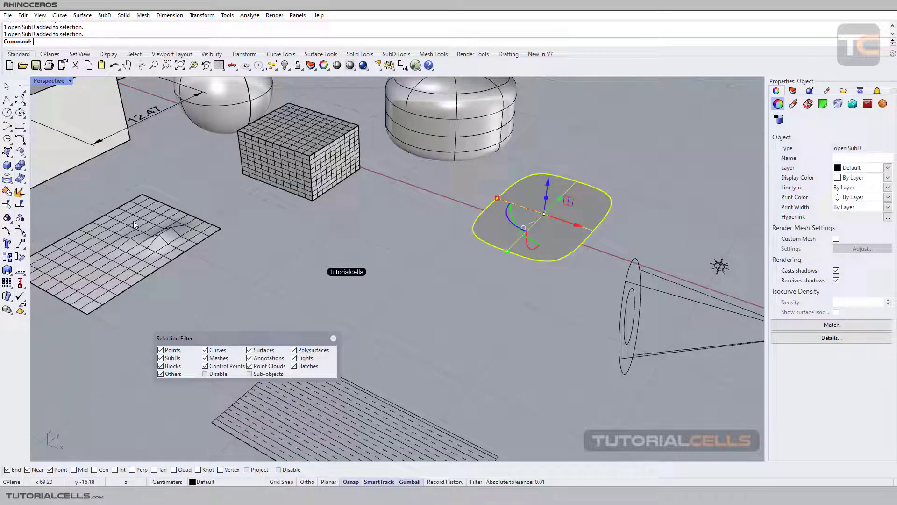
pyautogui.click(22, 231)
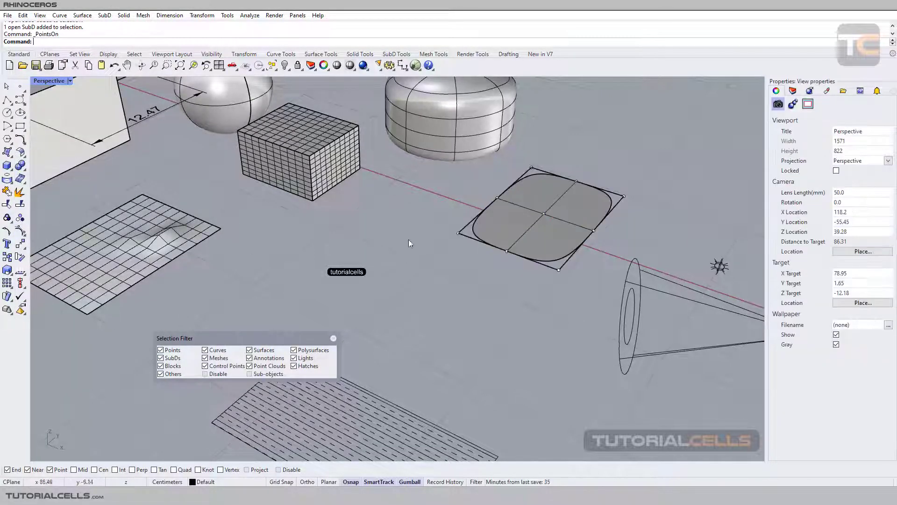
# Step: Raise the centre control point and pull the lower-left edge point to bulge the patch
pyautogui.keyDown('shift'); pyautogui.moveTo(502, 215); pyautogui.dragTo(485, 237, button='right'); pyautogui.keyUp('shift')
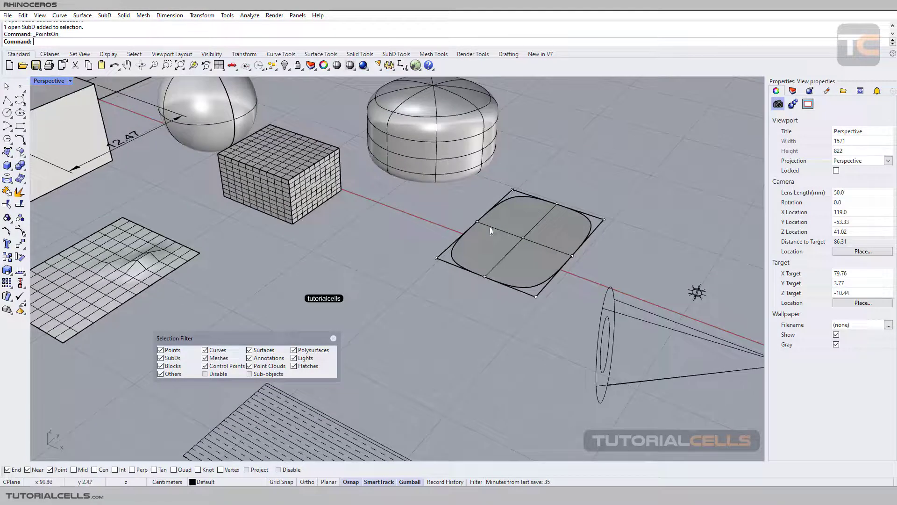
pyautogui.click(523, 238)
pyautogui.moveTo(522, 223); pyautogui.dragTo(506, 248)
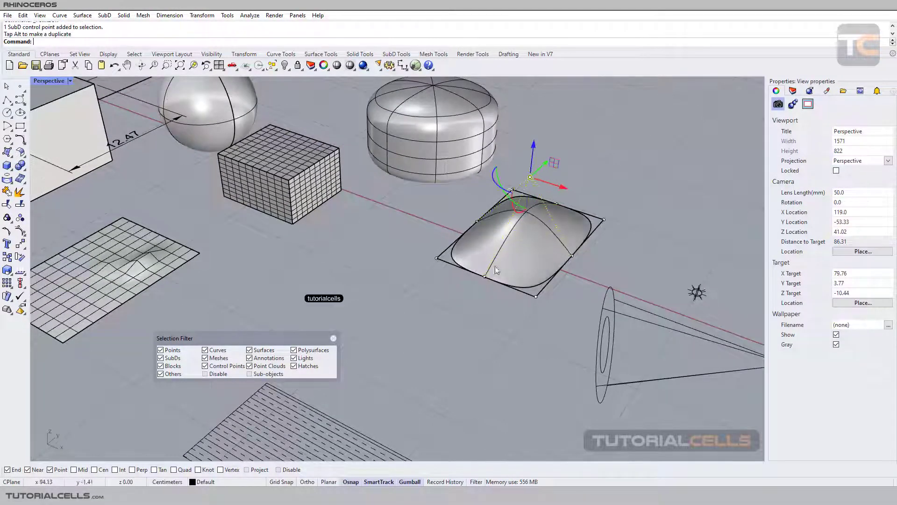
pyautogui.click(485, 276)
pyautogui.moveTo(485, 276); pyautogui.dragTo(525, 301)
pyautogui.moveTo(525, 301); pyautogui.dragTo(403, 268, button='right')
pyautogui.click(396, 267)
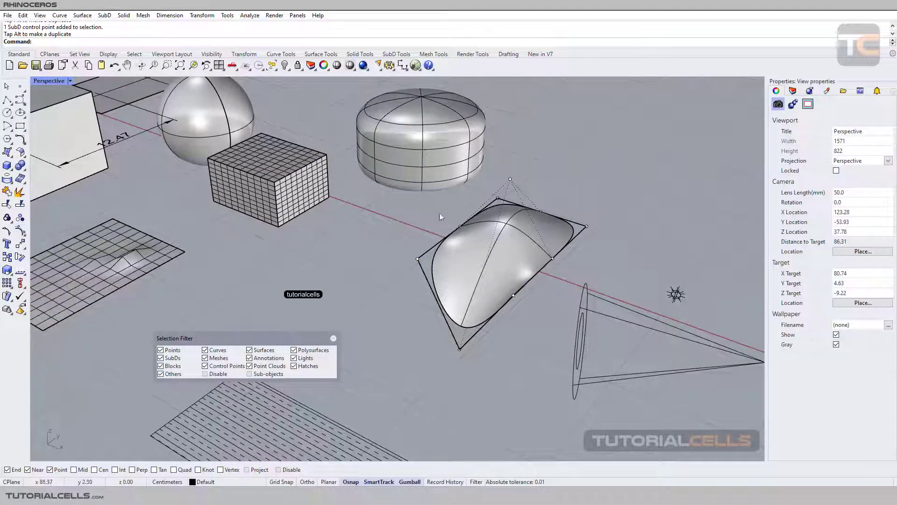
# Step: Window-select several control points, then pick and release the near corner point
pyautogui.moveTo(542, 200); pyautogui.dragTo(564, 277)
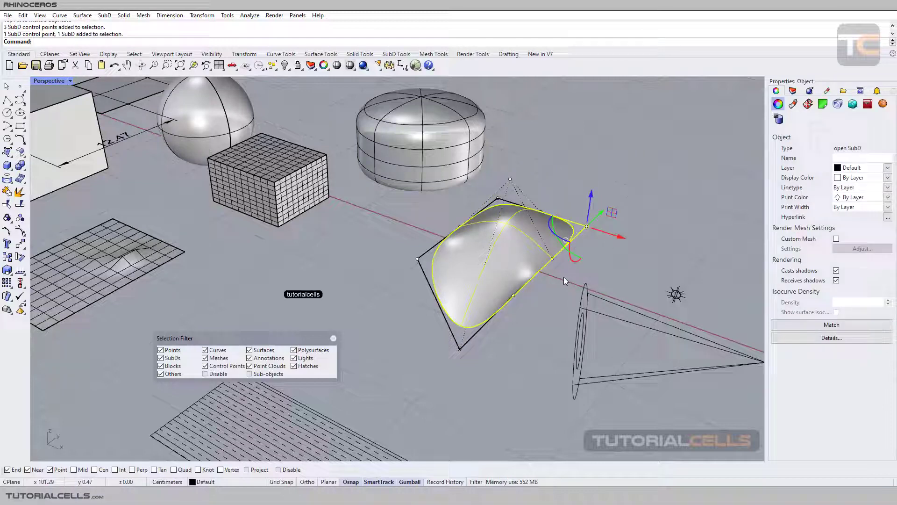
pyautogui.click(372, 292)
pyautogui.keyDown('shift'); pyautogui.moveTo(367, 293); pyautogui.dragTo(439, 277, button='right'); pyautogui.keyUp('shift')
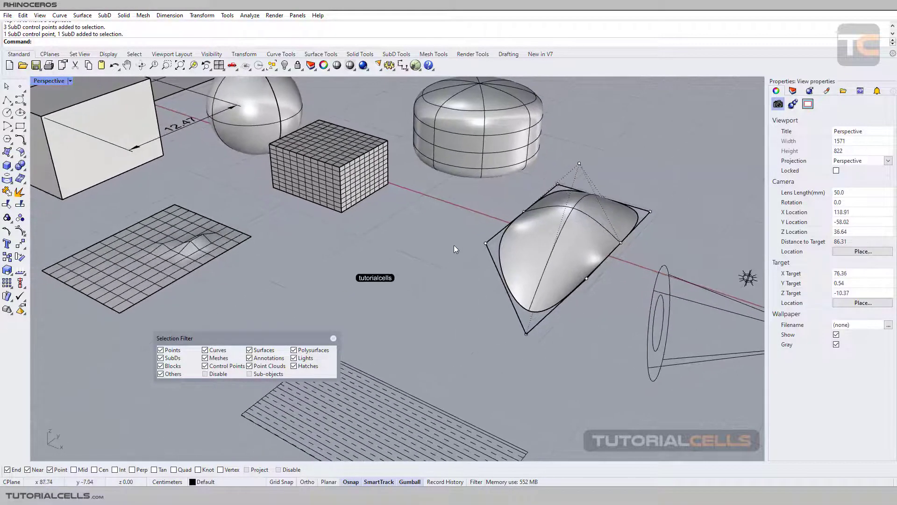
pyautogui.click(486, 243)
pyautogui.click(437, 293)
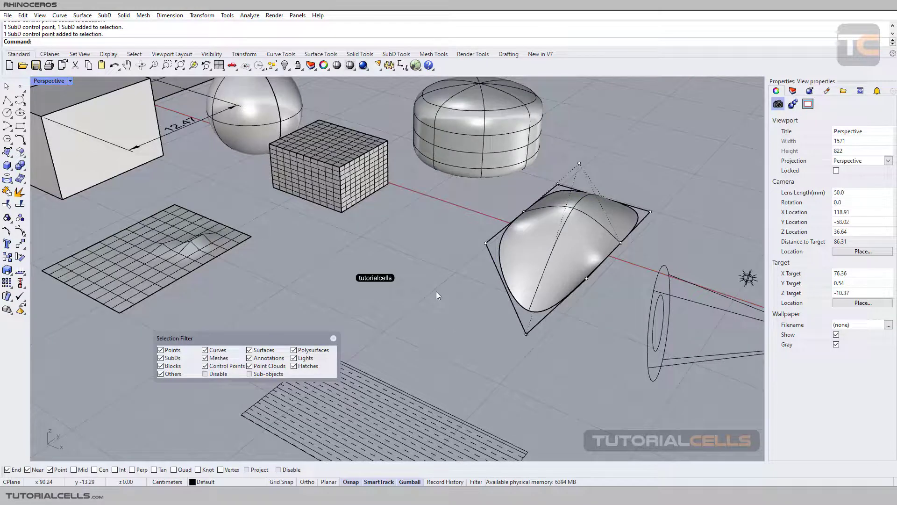
pyautogui.keyDown('shift'); pyautogui.moveTo(438, 295); pyautogui.dragTo(460, 257, button='right'); pyautogui.keyUp('shift')
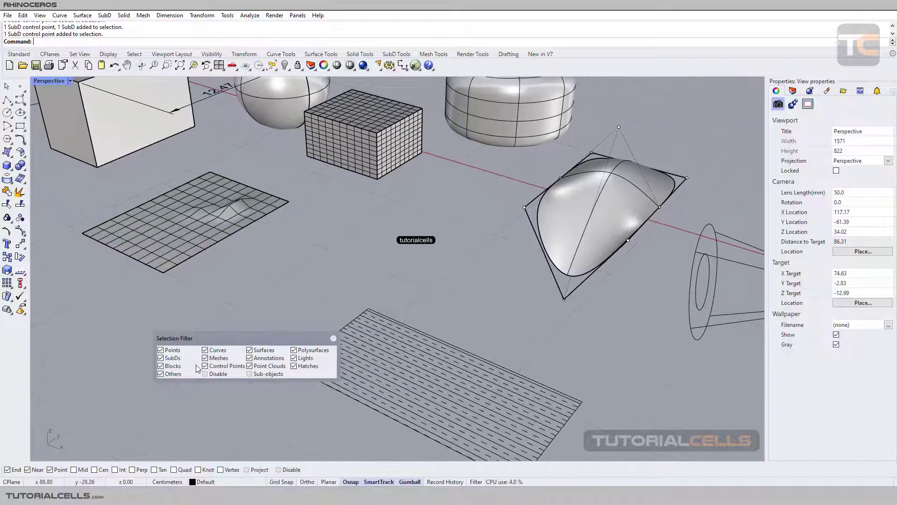
# Step: Select the dashed-pattern hatch rectangle, then clear the selection
pyautogui.scroll(-5, 229, 182)
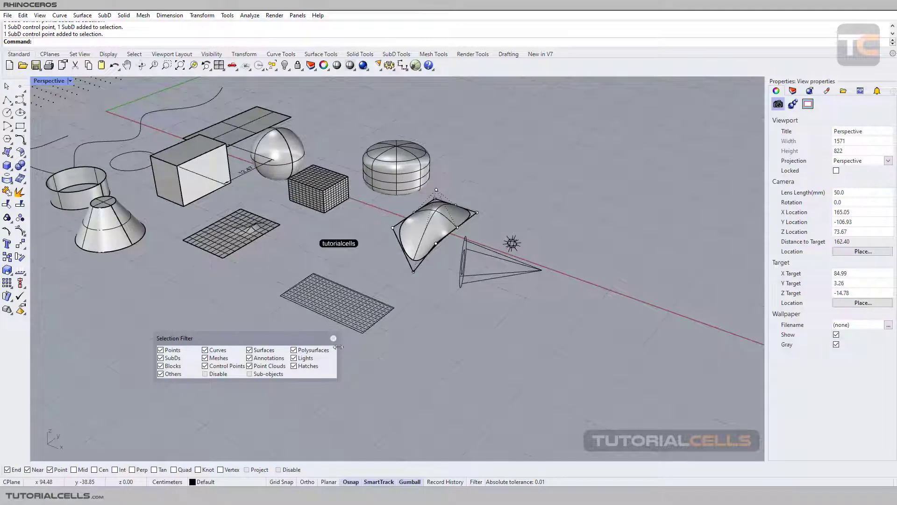
pyautogui.scroll(8, 344, 307)
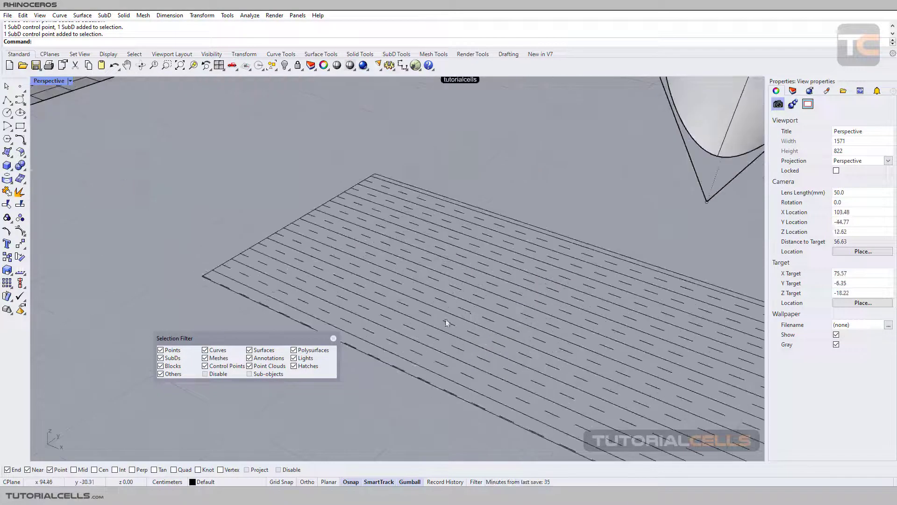
pyautogui.click(470, 312)
pyautogui.scroll(-2, 470, 312)
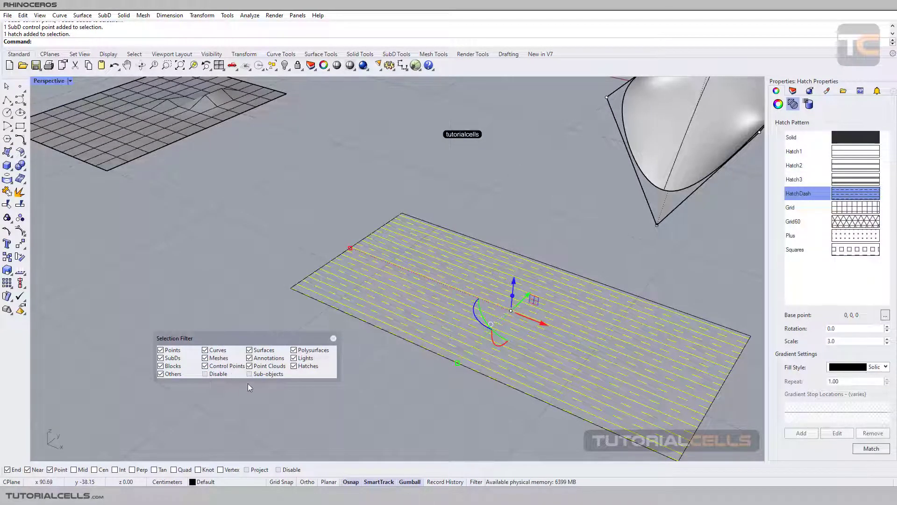
pyautogui.click(278, 273)
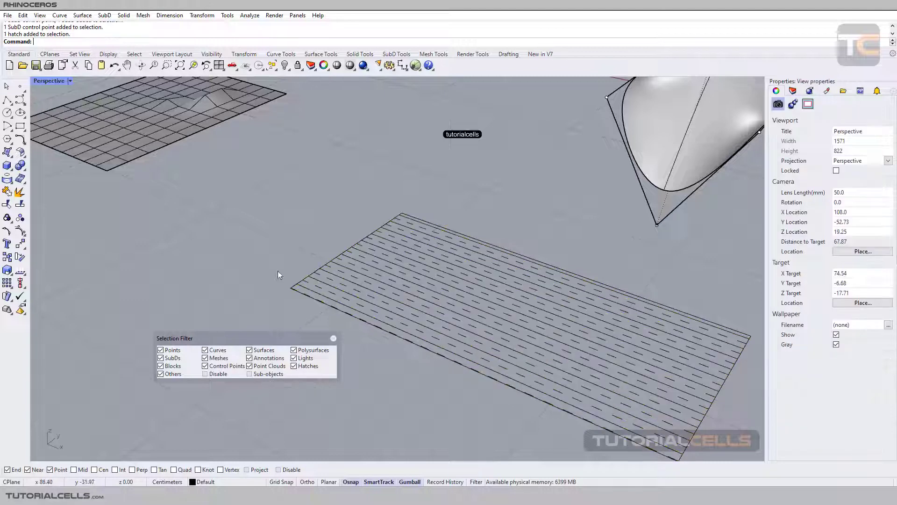
# Step: Enable Sub-objects in the Selection Filter and pick an edge and single faces on the SubD cylinder
pyautogui.click(251, 374)
pyautogui.scroll(-5, 284, 322)
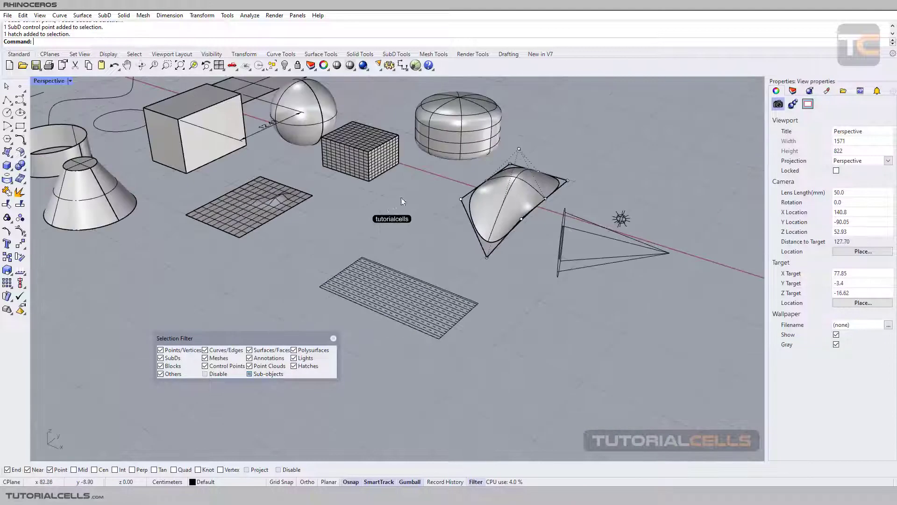
pyautogui.keyDown('shift'); pyautogui.moveTo(401, 201); pyautogui.dragTo(466, 213, button='right'); pyautogui.keyUp('shift')
pyautogui.click(486, 170)
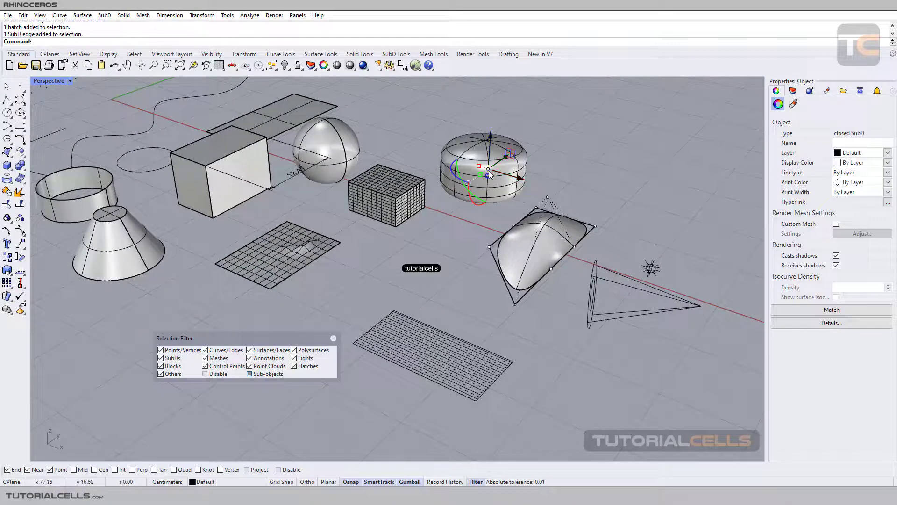
pyautogui.scroll(3, 489, 172)
pyautogui.click(514, 198)
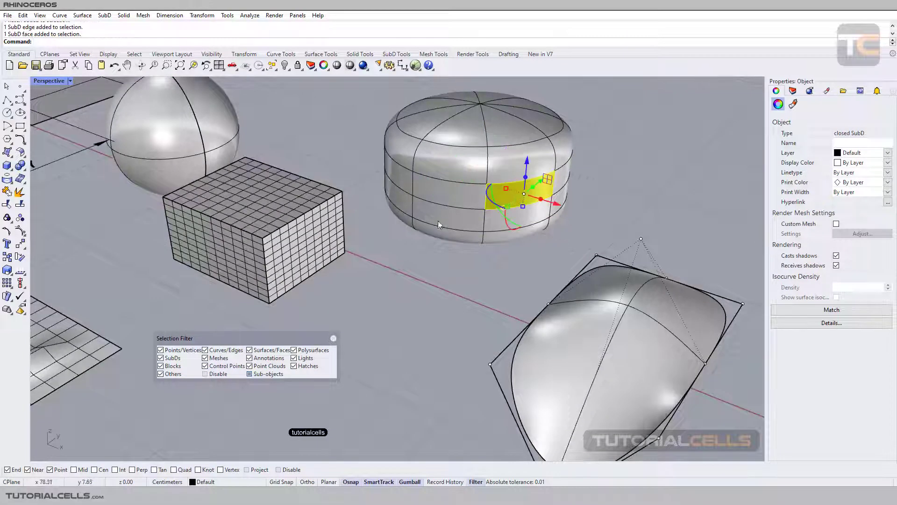
pyautogui.click(432, 253)
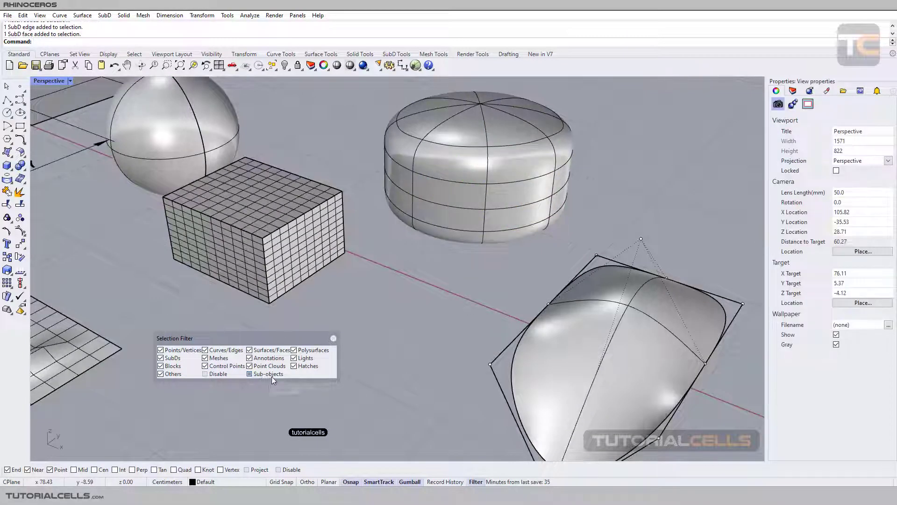
pyautogui.click(450, 217)
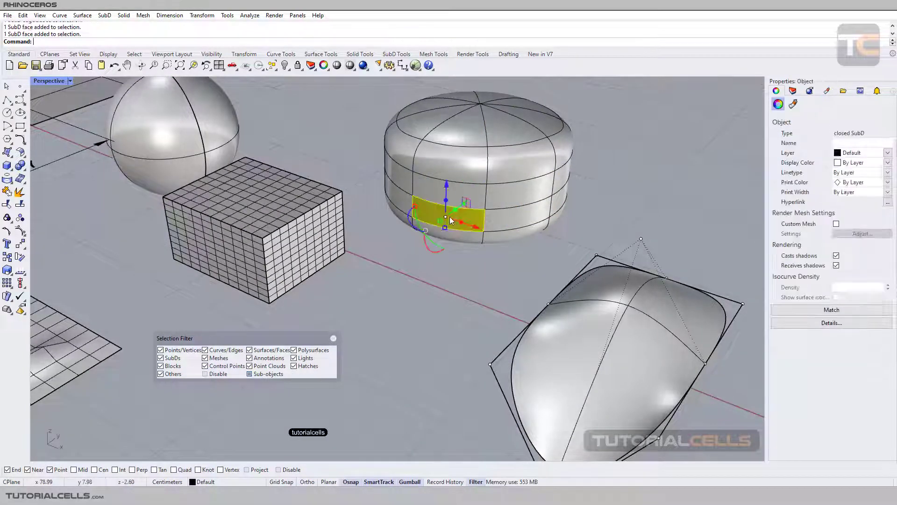
pyautogui.click(480, 174)
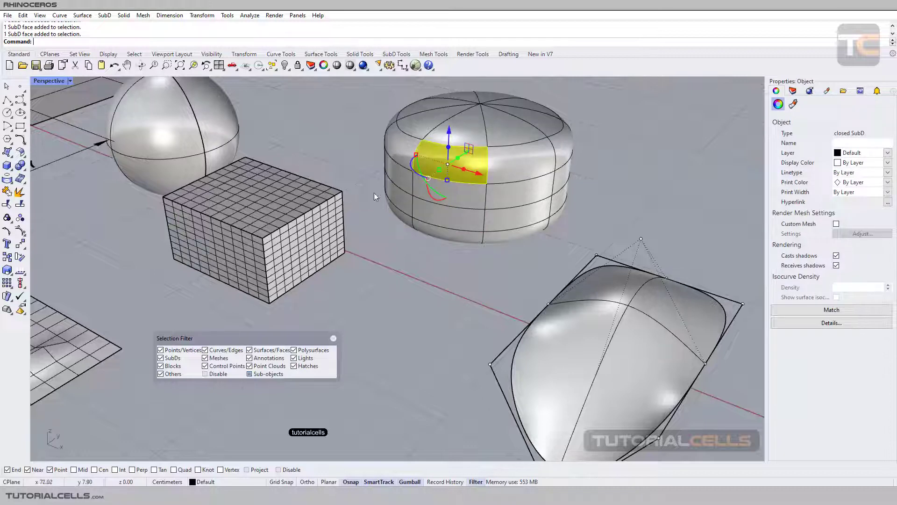
# Step: Pick an edge and a face of the mesh box, the sphere, then a solid box face
pyautogui.keyDown('ctrl'); pyautogui.keyDown('shift'); pyautogui.click(316, 213); pyautogui.keyUp('shift'); pyautogui.keyUp('ctrl')
pyautogui.scroll(5, 303, 215)
pyautogui.keyDown('ctrl'); pyautogui.keyDown('shift'); pyautogui.click(295, 241); pyautogui.keyUp('shift'); pyautogui.keyUp('ctrl')
pyautogui.scroll(-3, 294, 241)
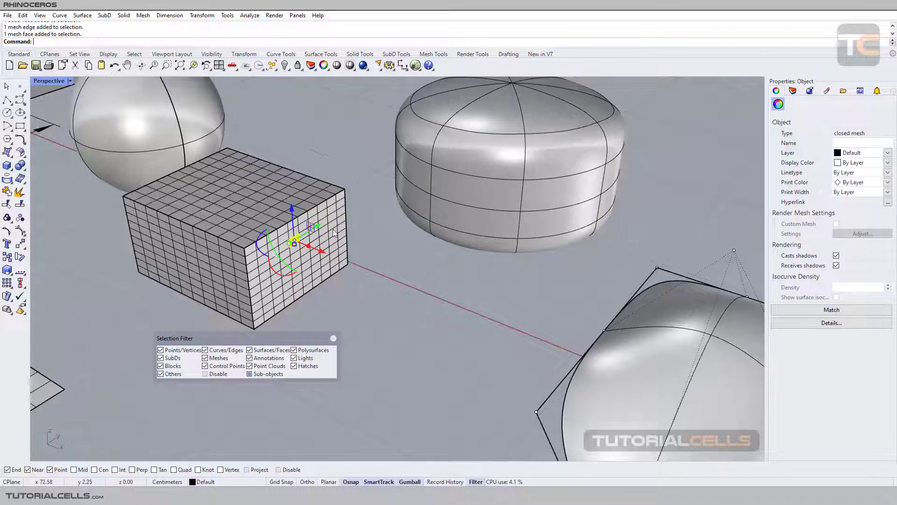
pyautogui.keyDown('shift'); pyautogui.moveTo(346, 233); pyautogui.dragTo(442, 252, button='right'); pyautogui.keyUp('shift')
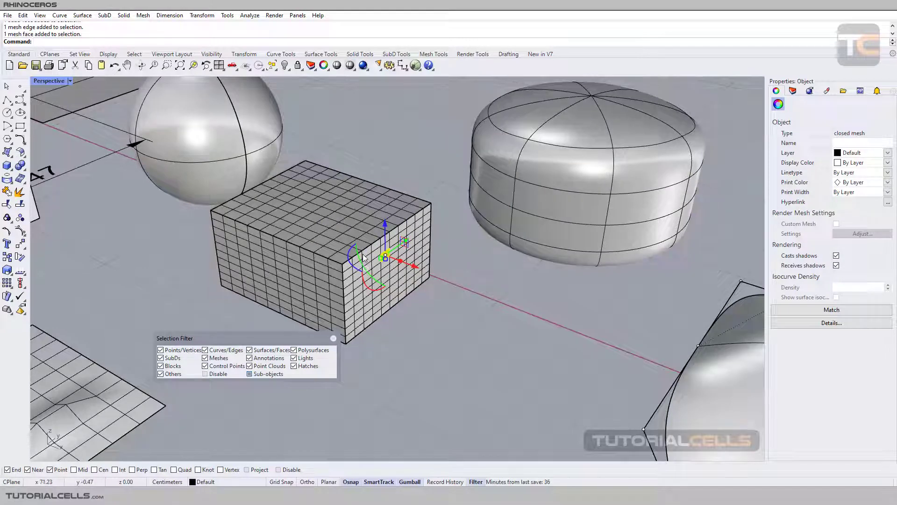
pyautogui.keyDown('shift'); pyautogui.moveTo(219, 141); pyautogui.dragTo(368, 154, button='right'); pyautogui.keyUp('shift')
pyautogui.click(369, 155)
pyautogui.click(147, 187)
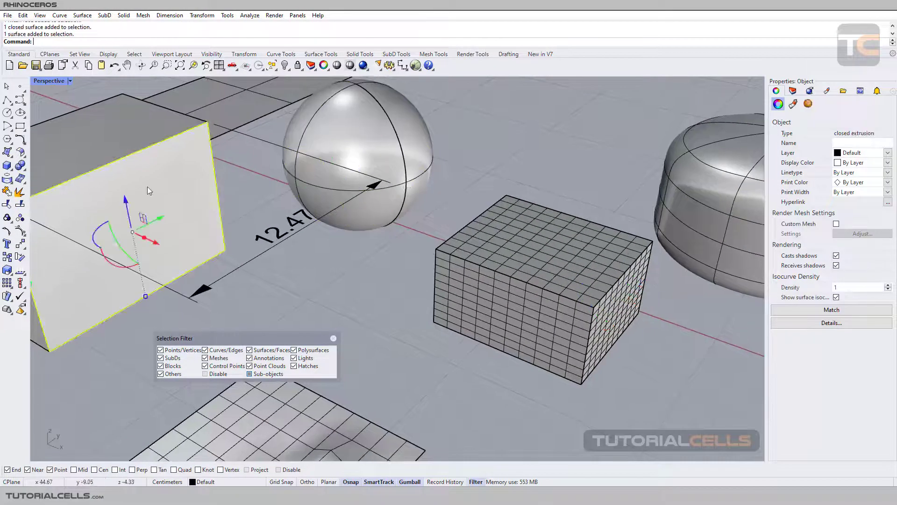
# Step: Pick a mesh box corner vertex and a SubD face, then clear and uncheck Sub-objects
pyautogui.scroll(-5, 194, 211)
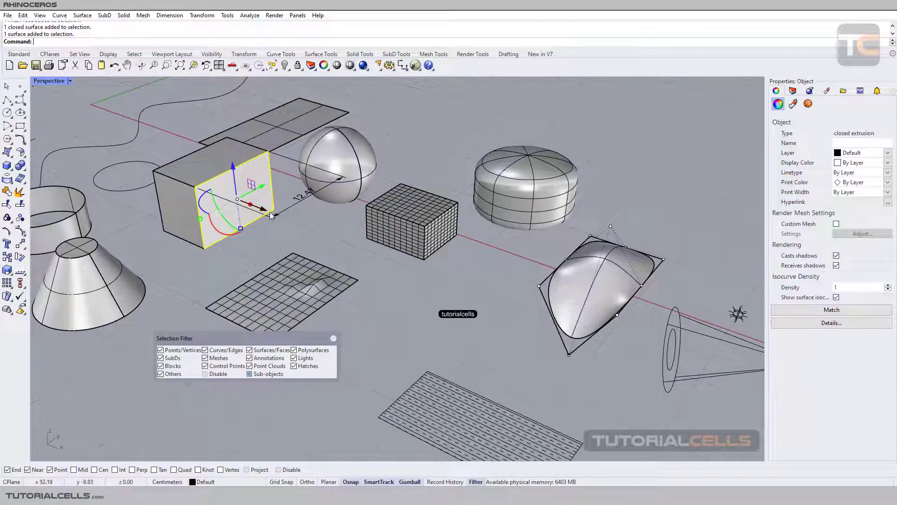
pyautogui.click(388, 210)
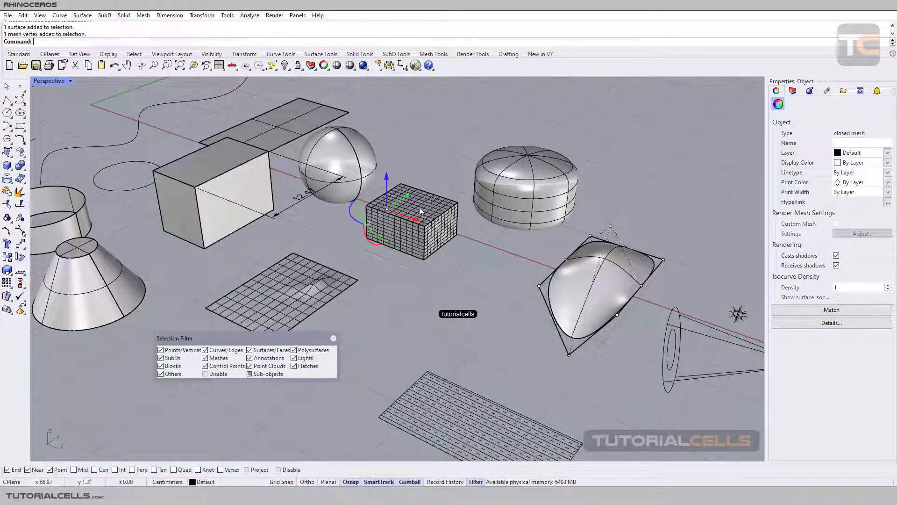
pyautogui.click(504, 186)
pyautogui.click(473, 273)
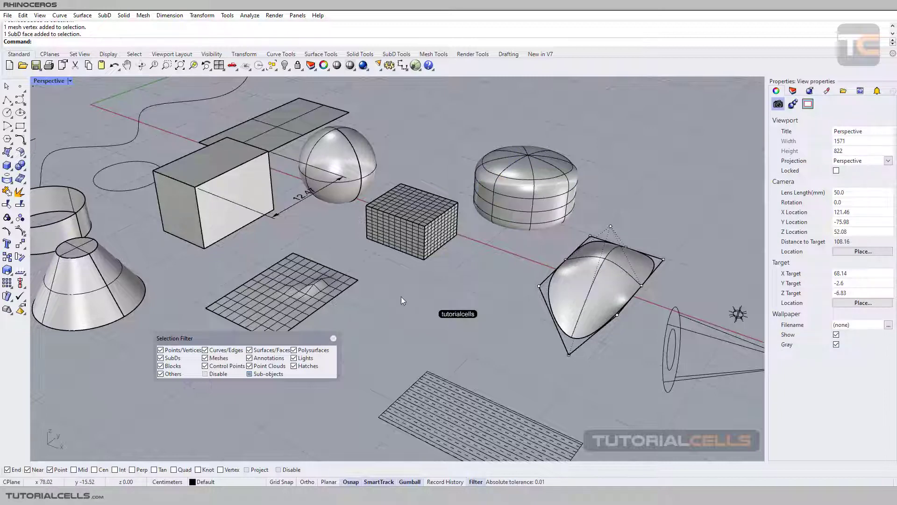
pyautogui.scroll(2, 399, 295)
pyautogui.keyDown('shift'); pyautogui.moveTo(397, 296); pyautogui.dragTo(427, 283, button='right'); pyautogui.keyUp('shift')
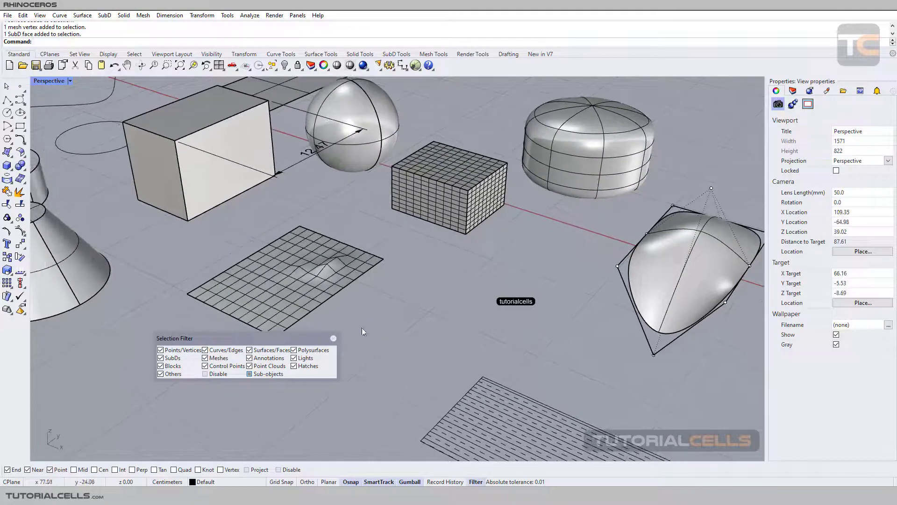
pyautogui.click(250, 374)
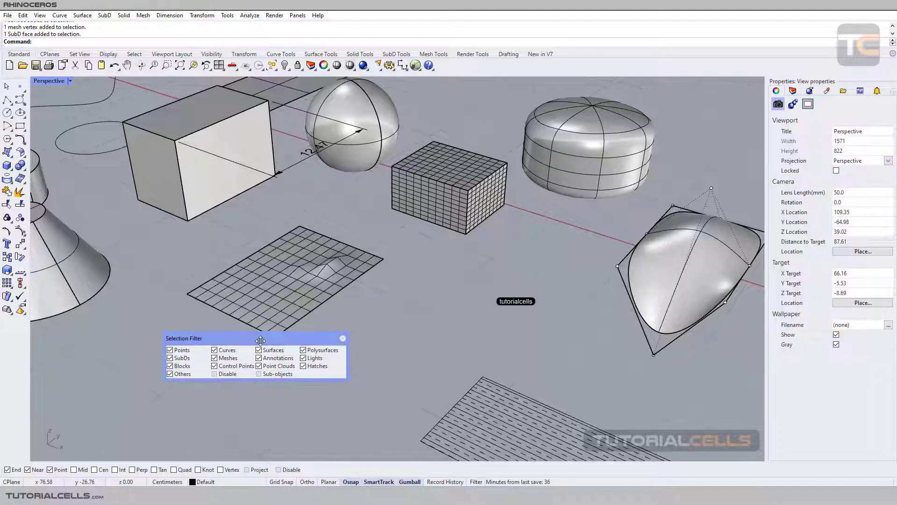
# Step: Close the Selection Filter and frame the whole scene in the viewport
pyautogui.click(342, 338)
pyautogui.scroll(-5, 390, 323)
pyautogui.scroll(2, 422, 314)
pyautogui.moveTo(422, 314)
pyautogui.mouseDown(button='right')
pyautogui.moveTo(439, 314)
pyautogui.moveTo(432, 309)
pyautogui.mouseUp(button='right')
pyautogui.scroll(-2, 425, 314)
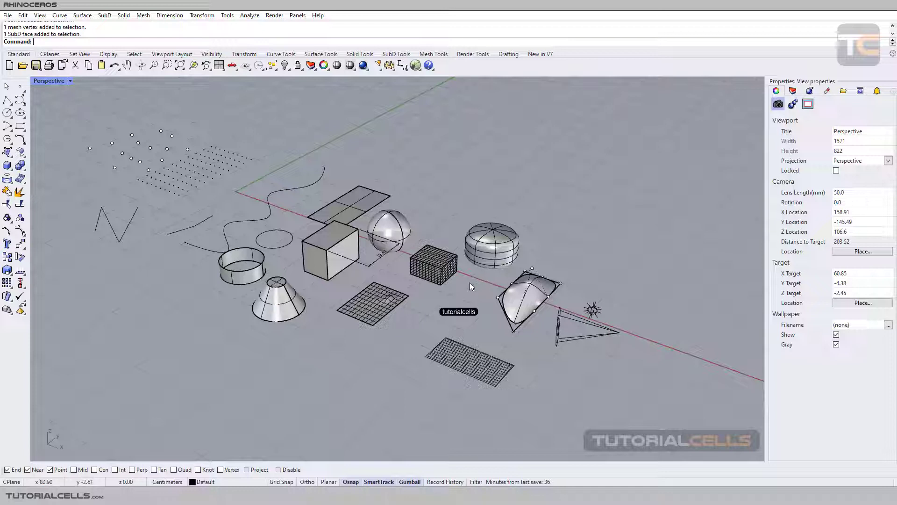
pyautogui.keyDown('shift'); pyautogui.moveTo(469, 282); pyautogui.dragTo(494, 273, button='right'); pyautogui.keyUp('shift')
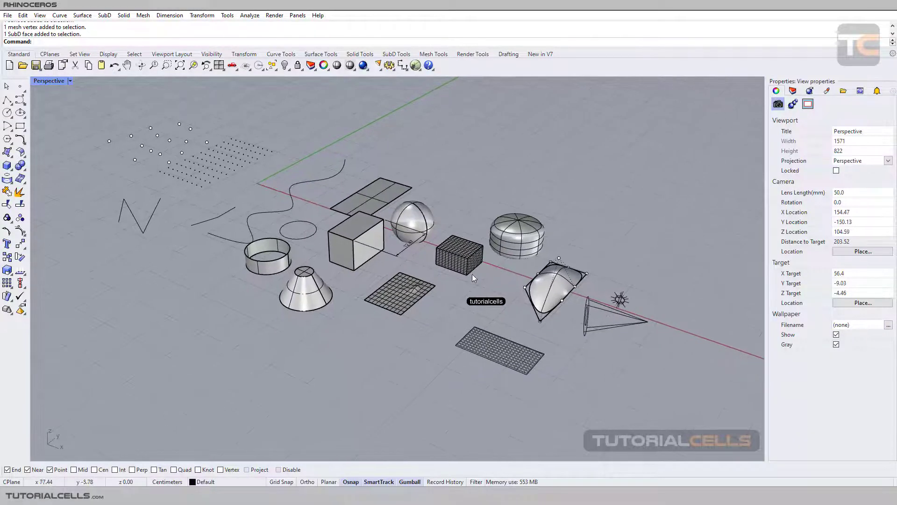
# Step: Show the Select toolbar, then select and deselect the solid box
pyautogui.click(134, 54)
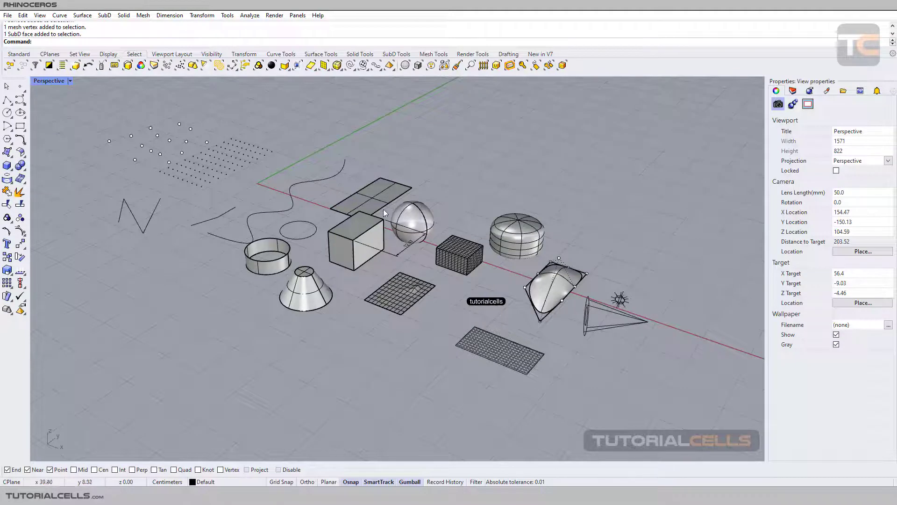
pyautogui.click(369, 222)
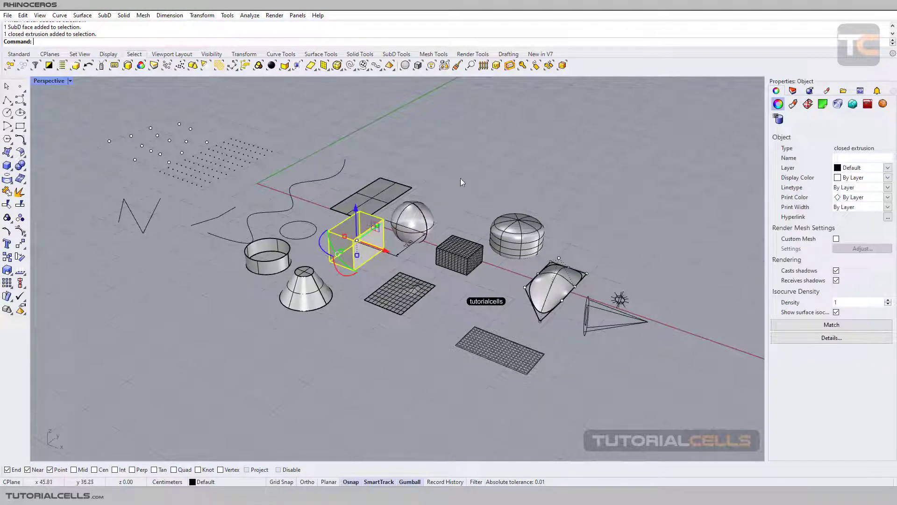
pyautogui.click(490, 197)
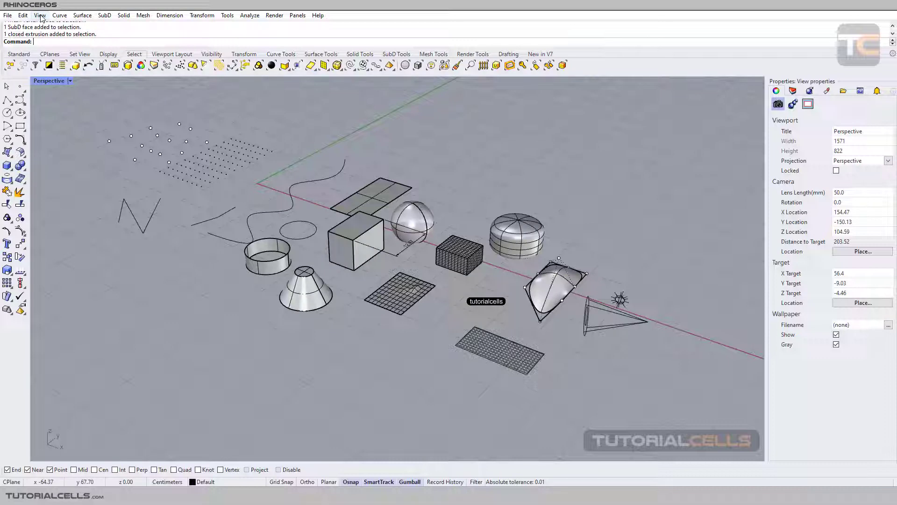
# Step: Look over the Edit > Select Objects options without running one
pyautogui.click(23, 16)
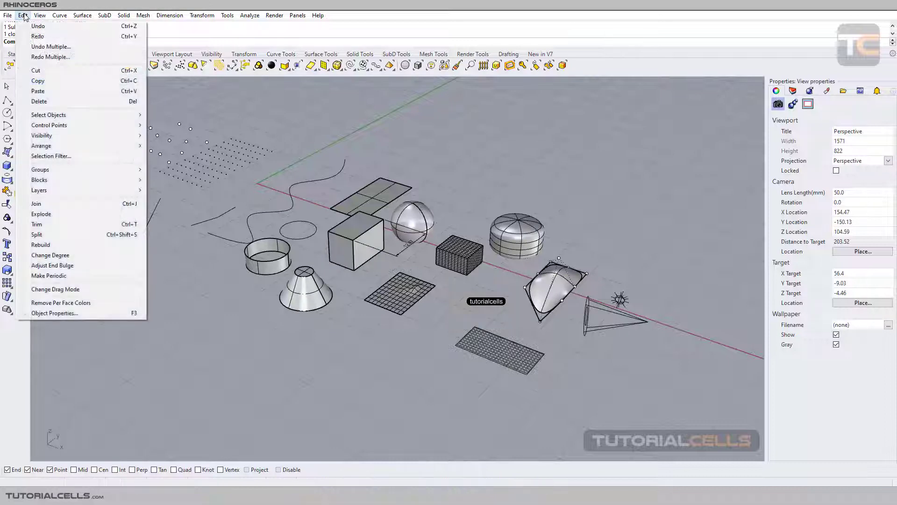
pyautogui.moveTo(47, 115)
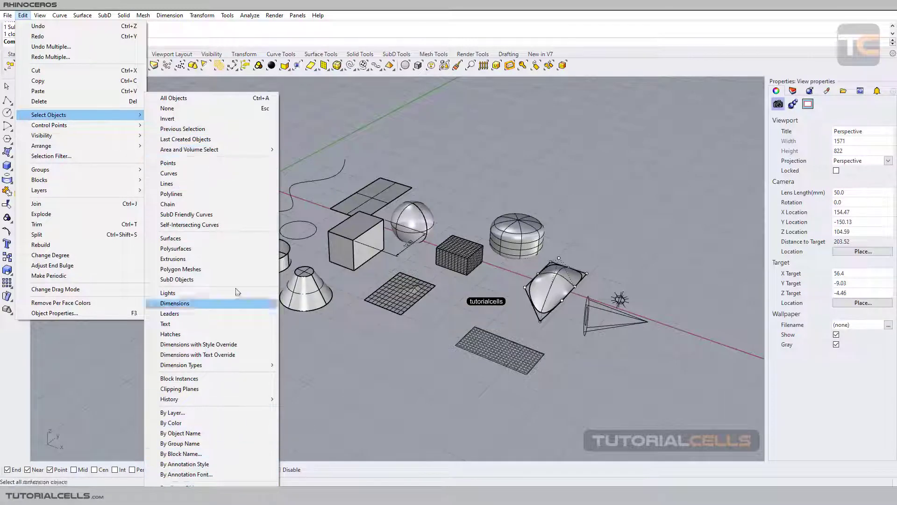
pyautogui.click(361, 115)
# Step: Orbit to a higher view and select the 12.47 linear dimension beside the box
pyautogui.moveTo(343, 210); pyautogui.dragTo(352, 229, button='right')
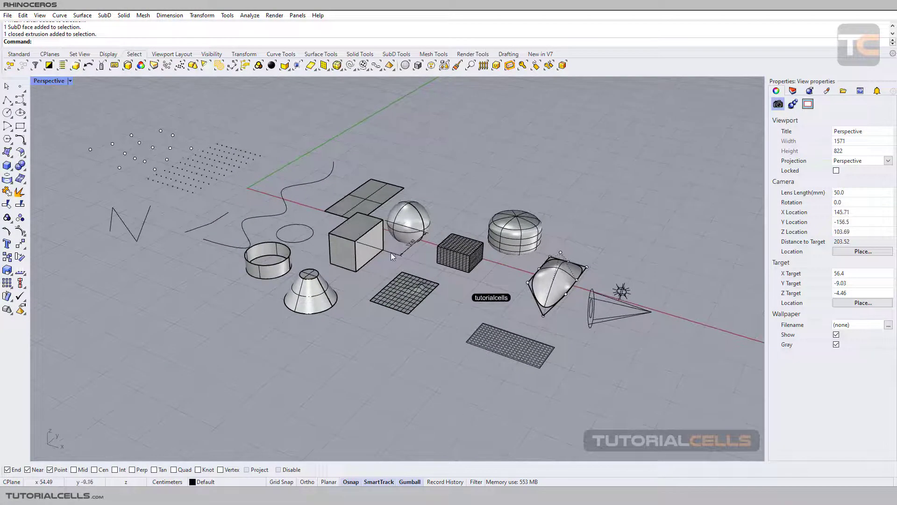
pyautogui.scroll(6, 391, 253)
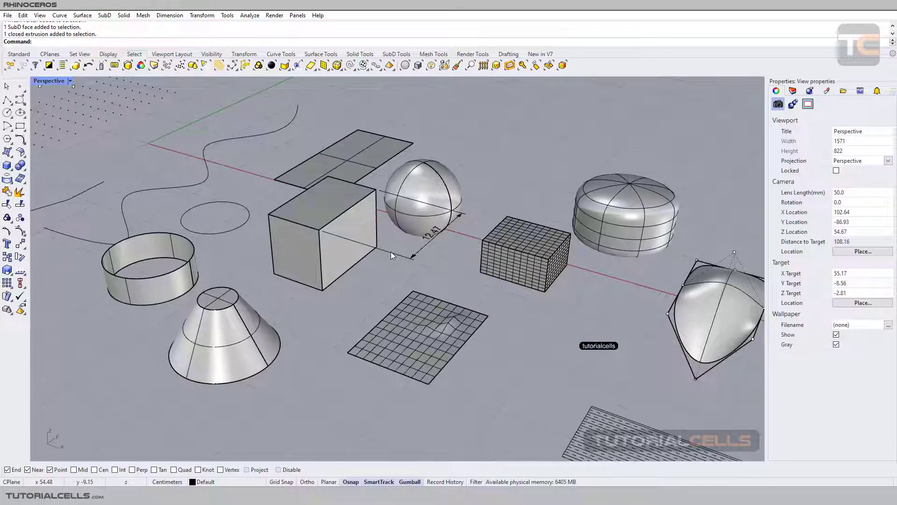
pyautogui.scroll(-6, 391, 251)
pyautogui.moveTo(388, 253); pyautogui.dragTo(391, 266, button='right')
pyautogui.click(392, 269)
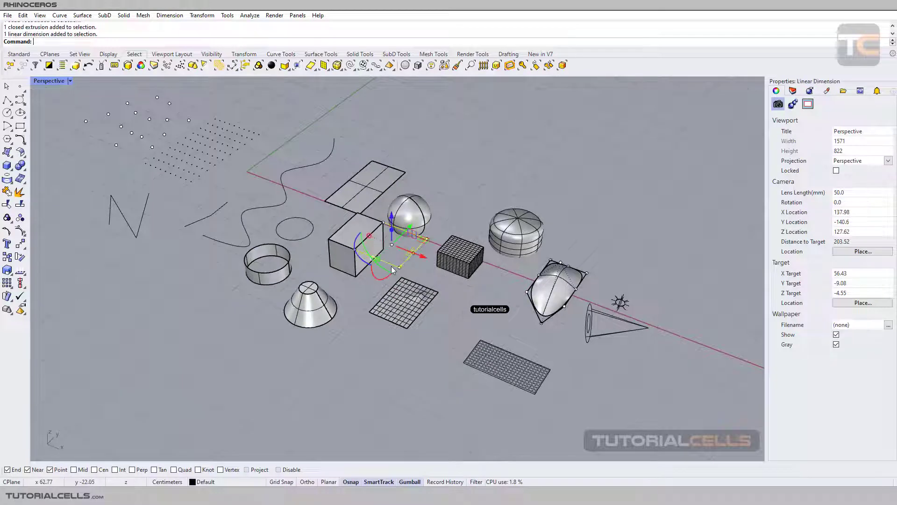
pyautogui.scroll(5, 427, 260)
pyautogui.scroll(-3, 427, 260)
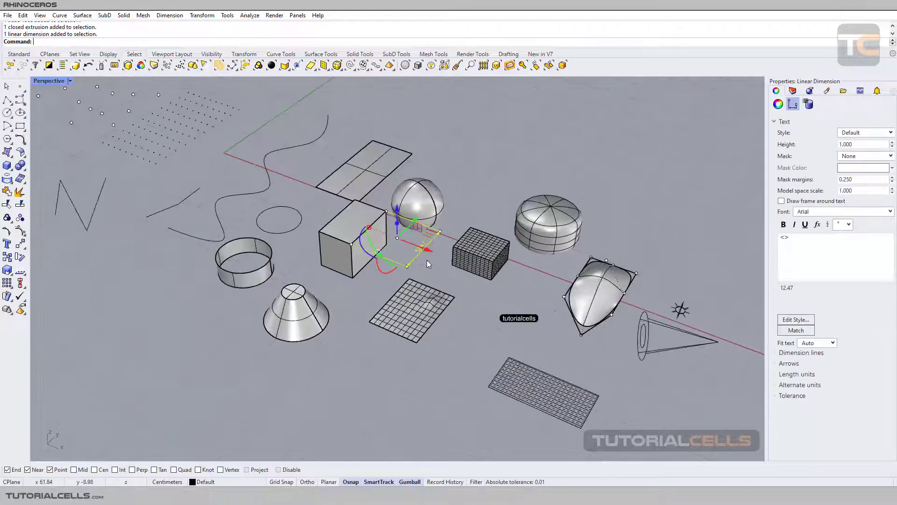